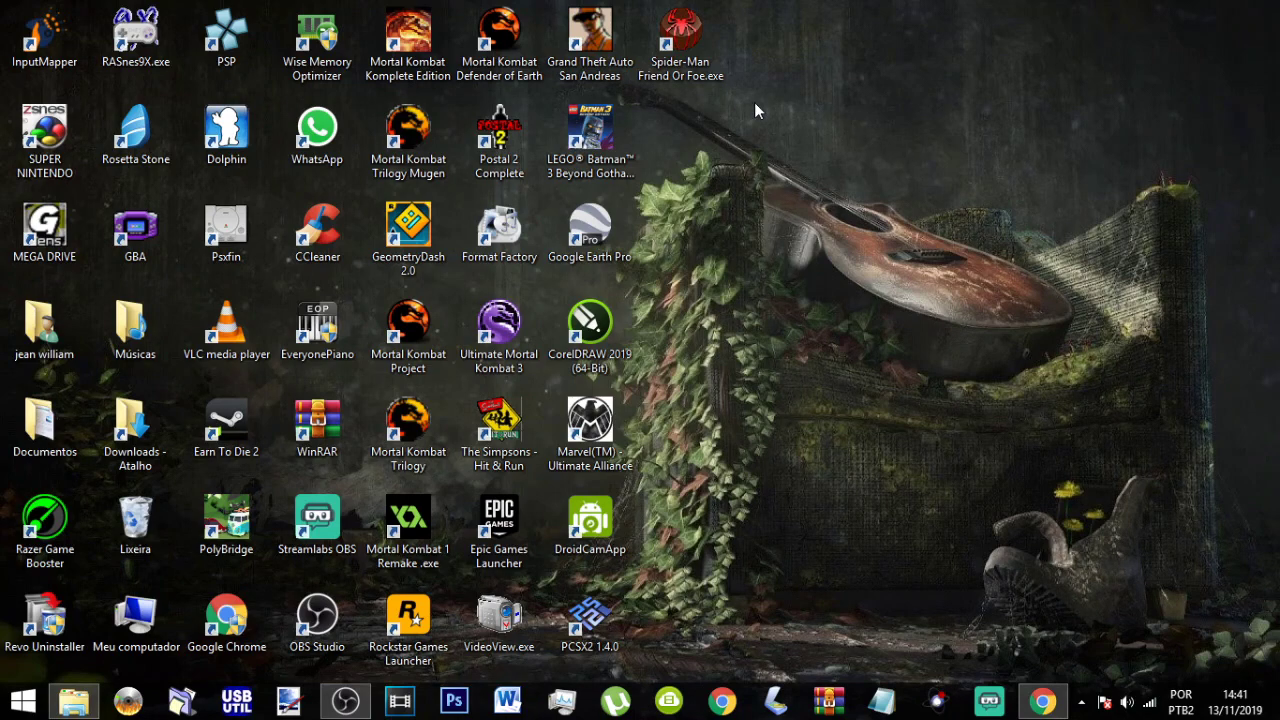
{"action": "left_click_drag", "start_coordinate": [738, 99], "coordinate": [1142, 394]}
{"action": "left_click_drag", "start_coordinate": [713, 131], "coordinate": [1079, 348]}
Switch to Chrome and review the open download pages for ulaunchelf versão 4.40 (dvd), ImgBurn.rar and CheatDevicePS2-v1.7.3.zip
{"action": "left_click", "coordinate": [1043, 700]}
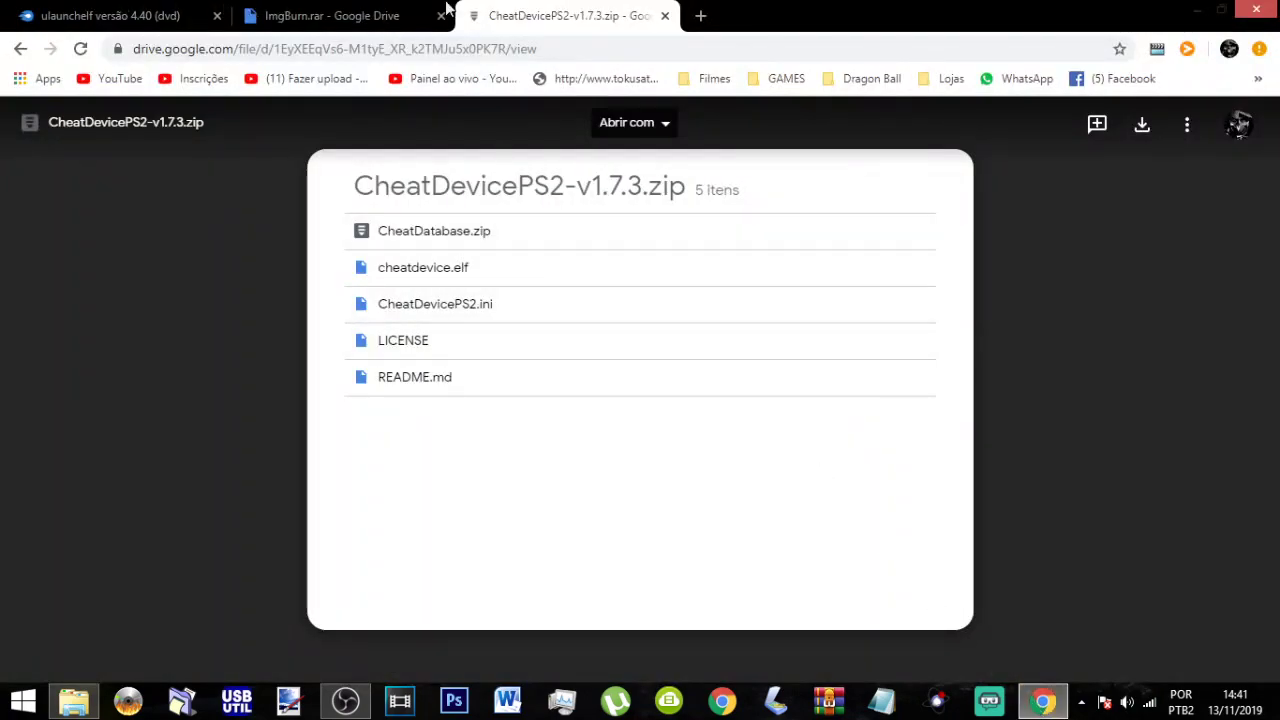
{"action": "left_click", "coordinate": [60, 14]}
{"action": "left_click", "coordinate": [290, 14]}
{"action": "left_click", "coordinate": [492, 10]}
{"action": "left_click", "coordinate": [330, 14]}
{"action": "left_click", "coordinate": [110, 14]}
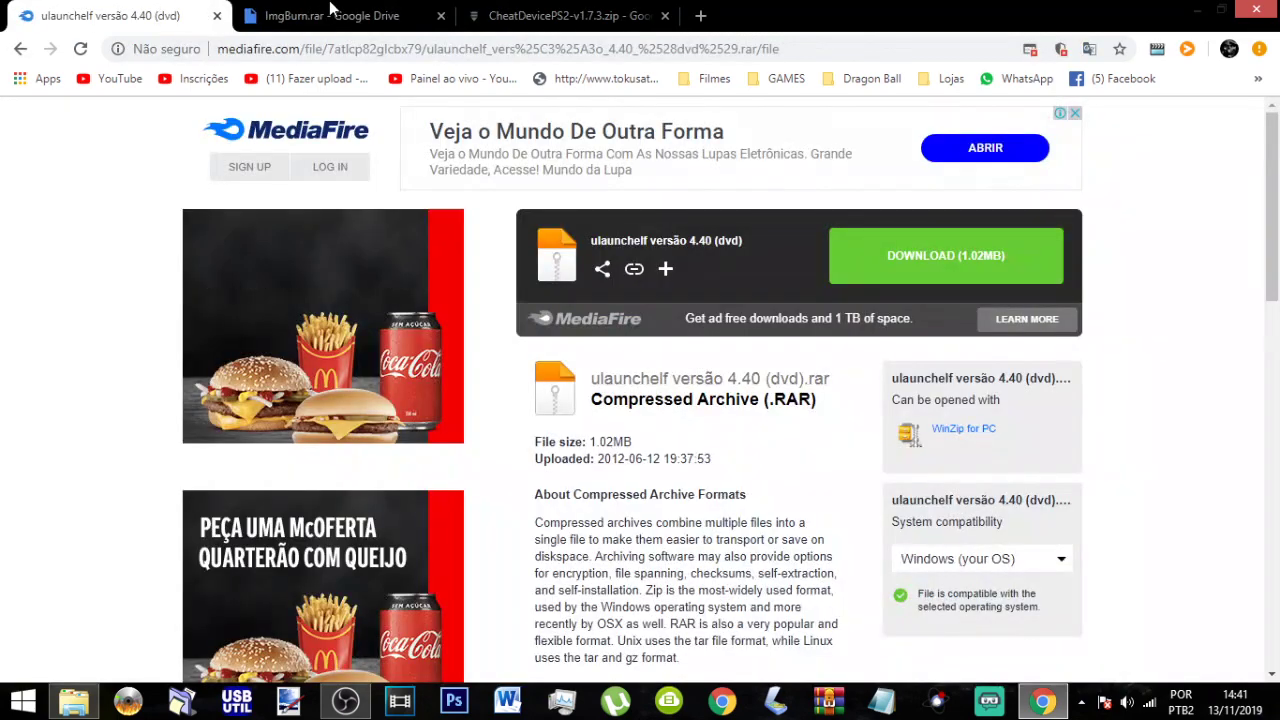
{"action": "left_click", "coordinate": [365, 10]}
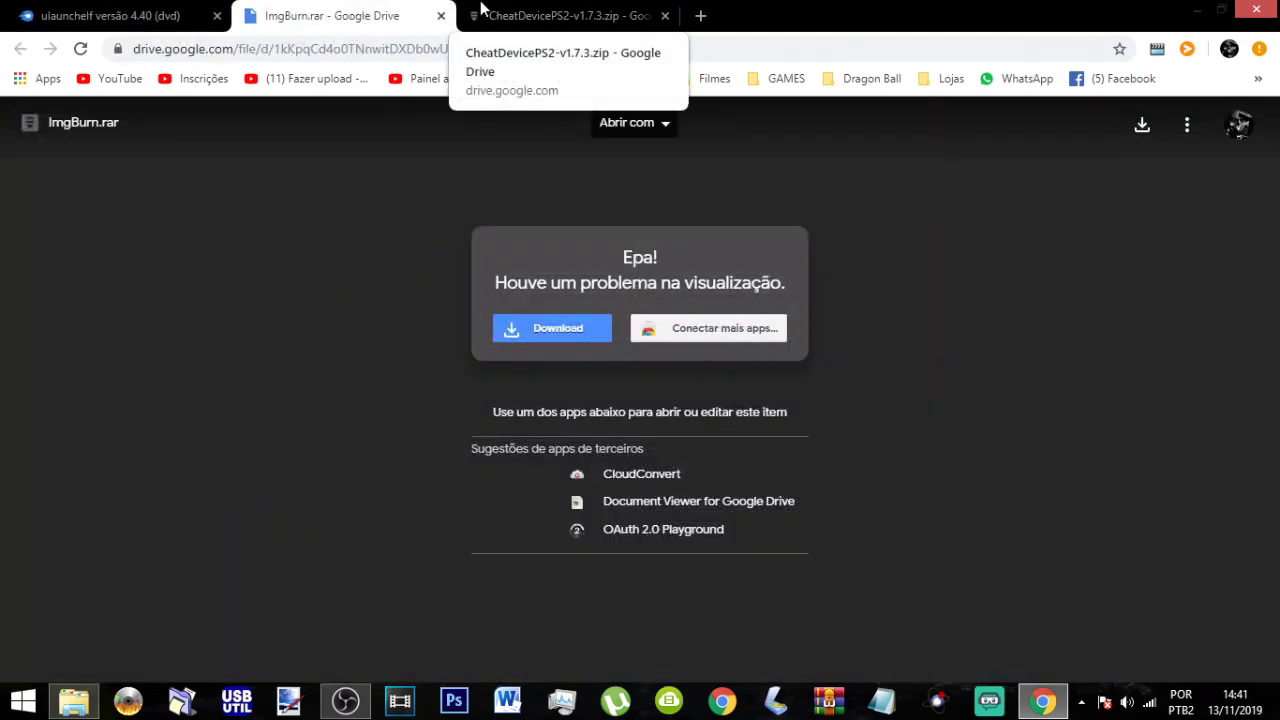
{"action": "left_click", "coordinate": [519, 16]}
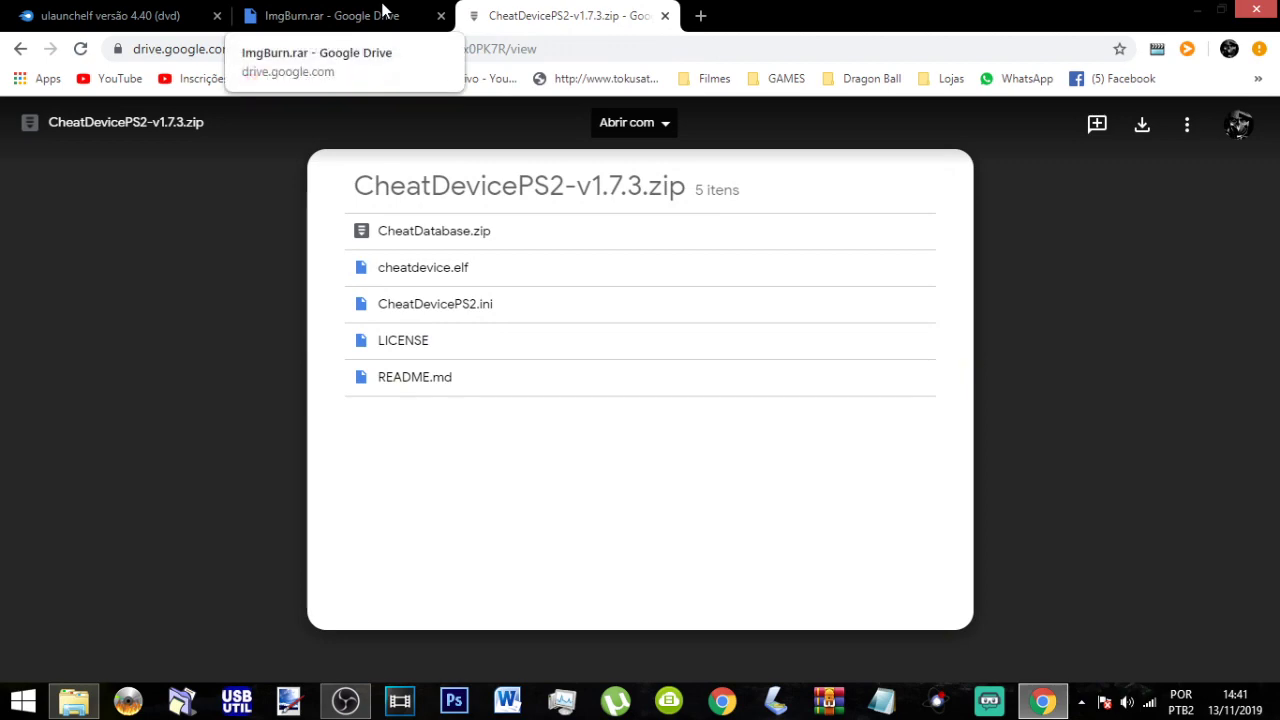
{"action": "left_click", "coordinate": [383, 9]}
{"action": "left_click", "coordinate": [170, 11]}
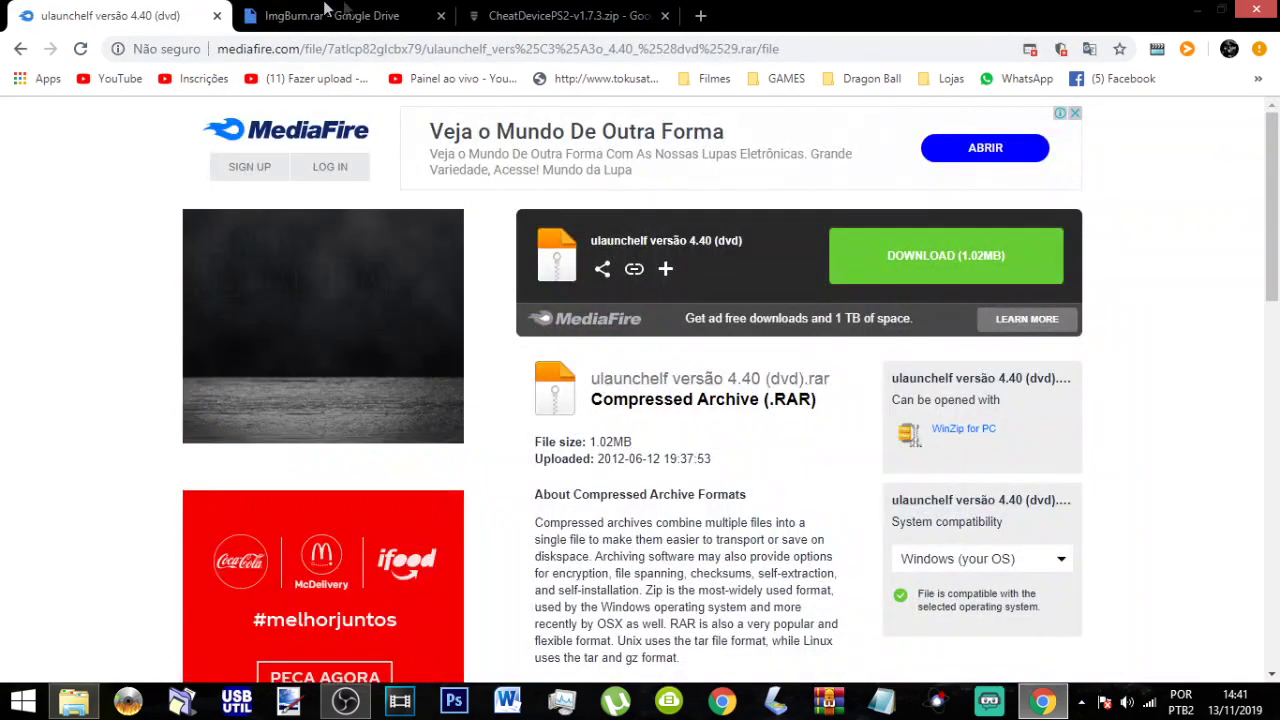
{"action": "left_click", "coordinate": [367, 9]}
{"action": "left_click", "coordinate": [517, 9]}
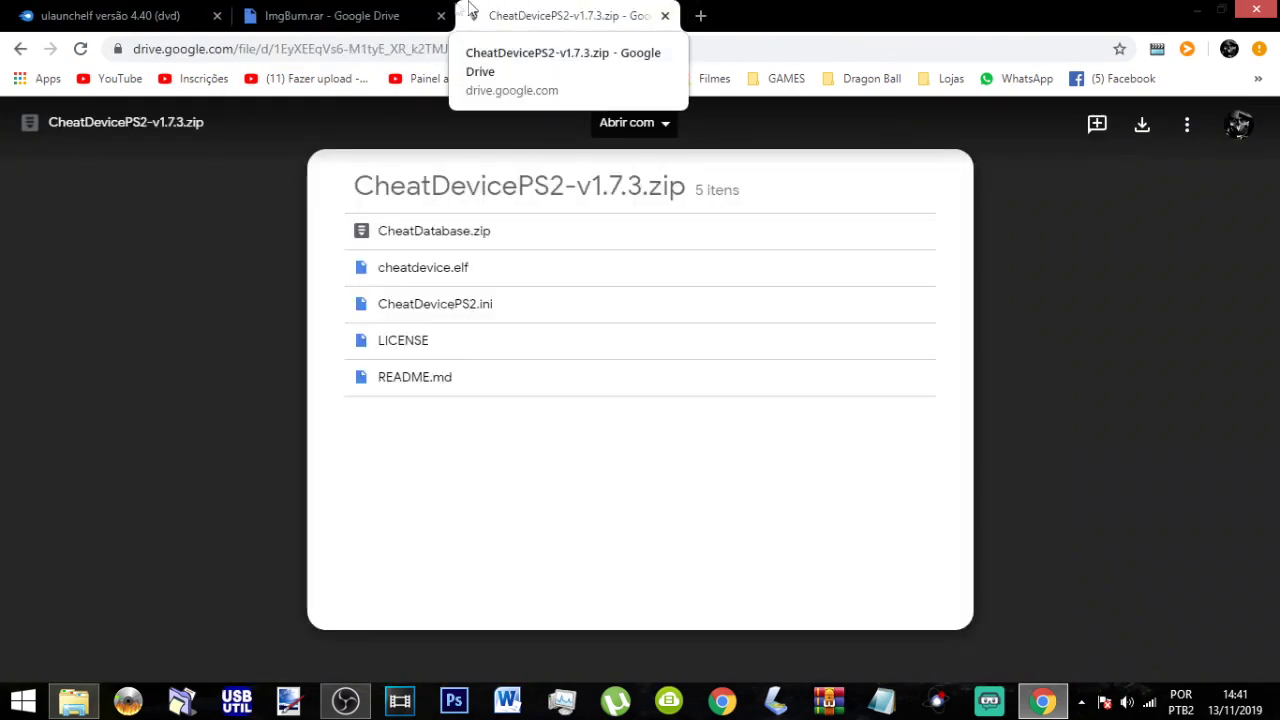
Download ImgBurn.rar and CheatDevicePS2-v1.7.3.zip from their Google Drive pages
{"action": "left_click", "coordinate": [398, 8]}
{"action": "left_click", "coordinate": [1141, 124]}
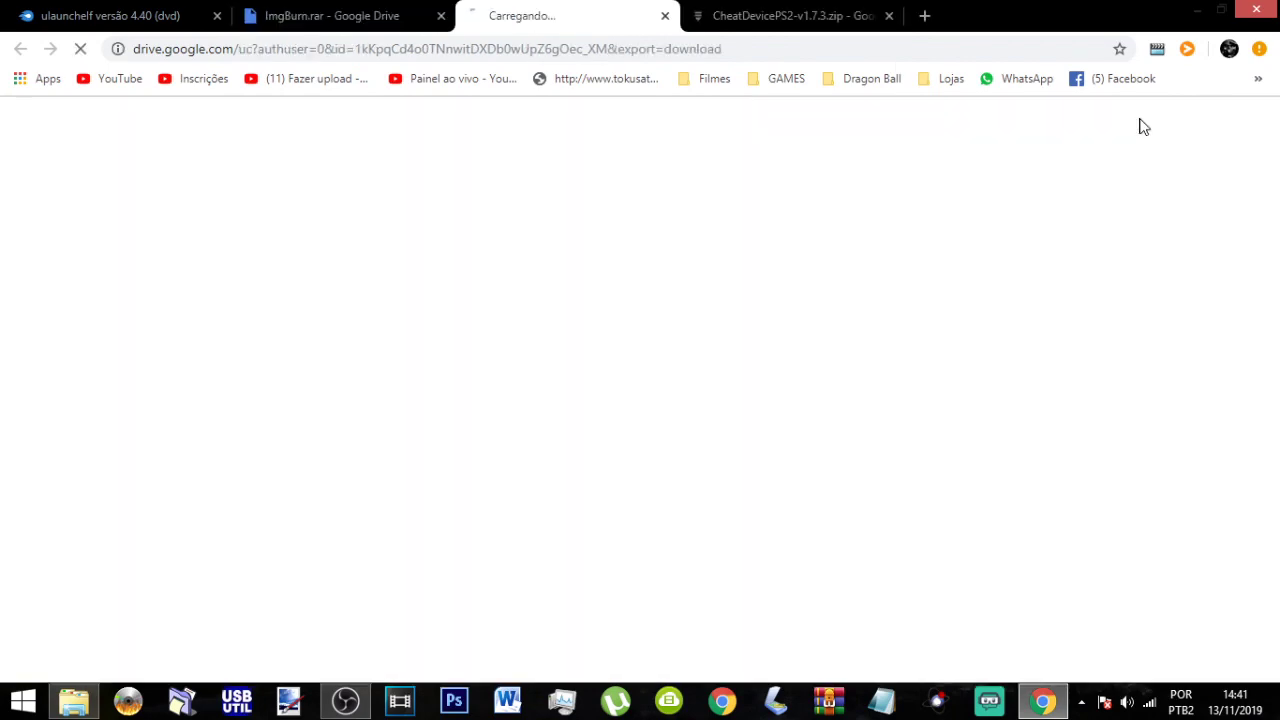
{"action": "left_click", "coordinate": [756, 22]}
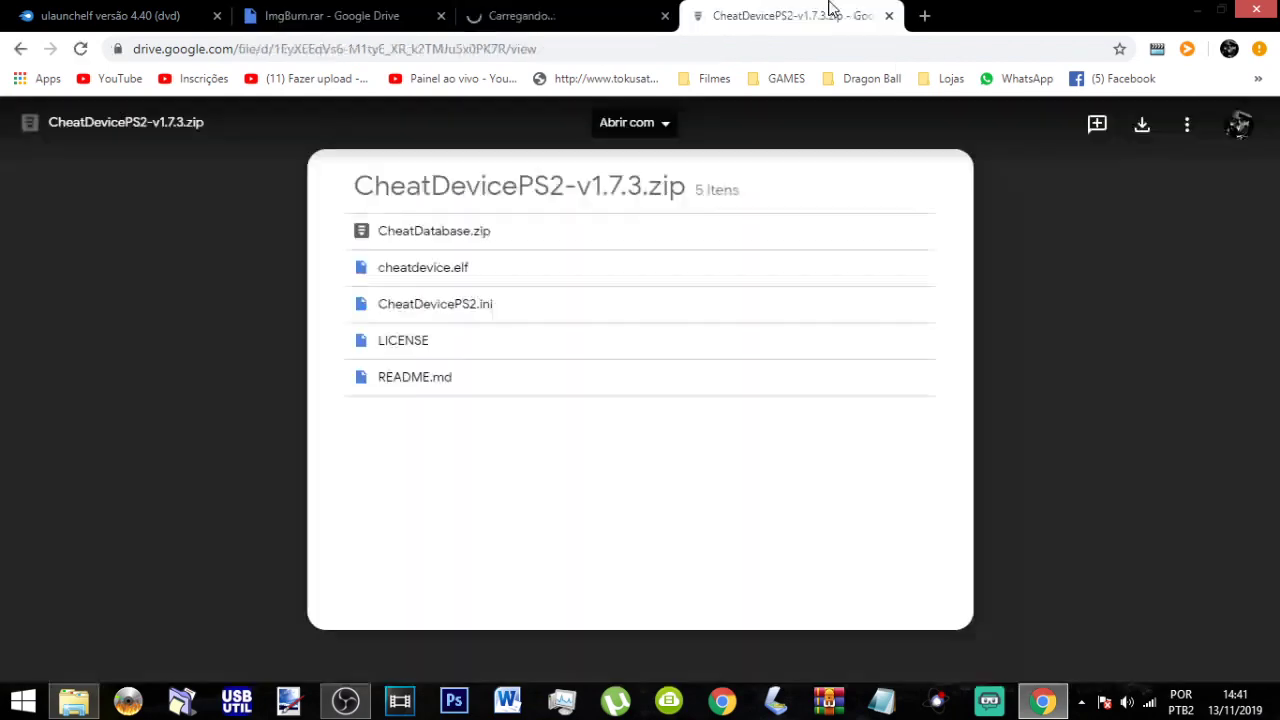
{"action": "left_click", "coordinate": [1139, 126]}
Download the ulaunchelf versão 4.40 (dvd) archive from its MediaFire page and check the remaining download pages
{"action": "left_click", "coordinate": [166, 14]}
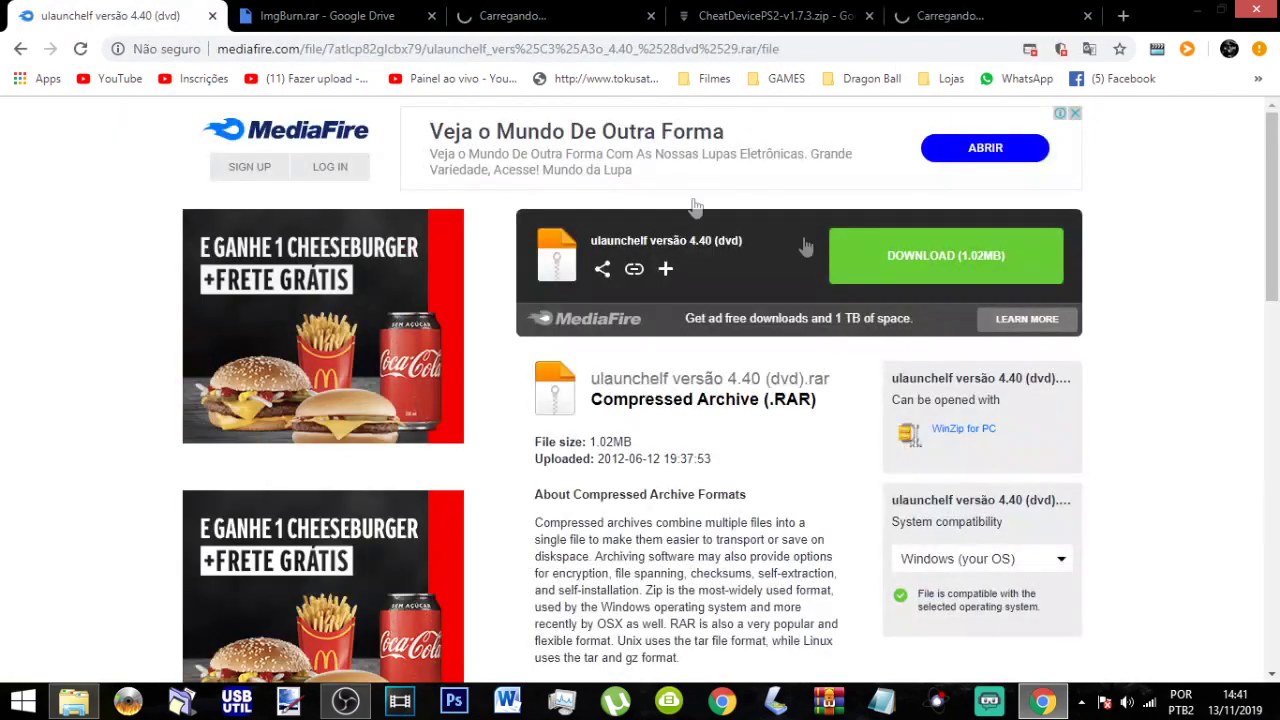
{"action": "left_click", "coordinate": [916, 259]}
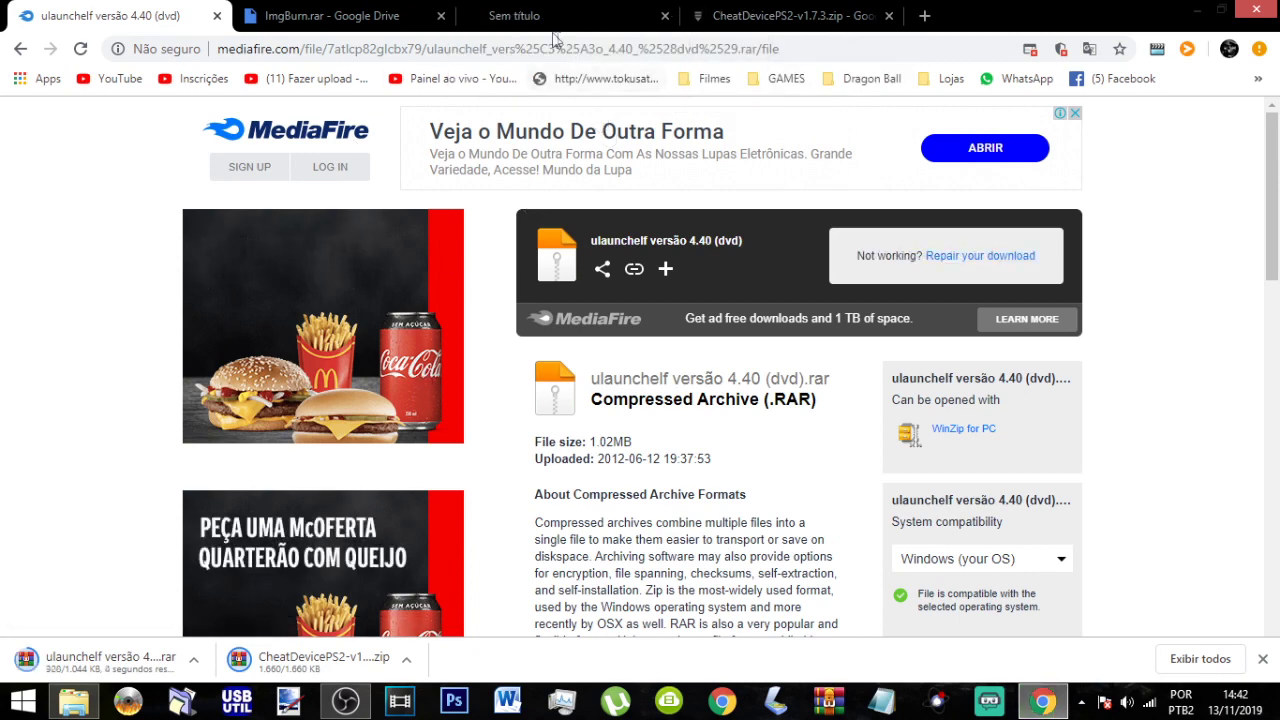
{"action": "left_click", "coordinate": [580, 24]}
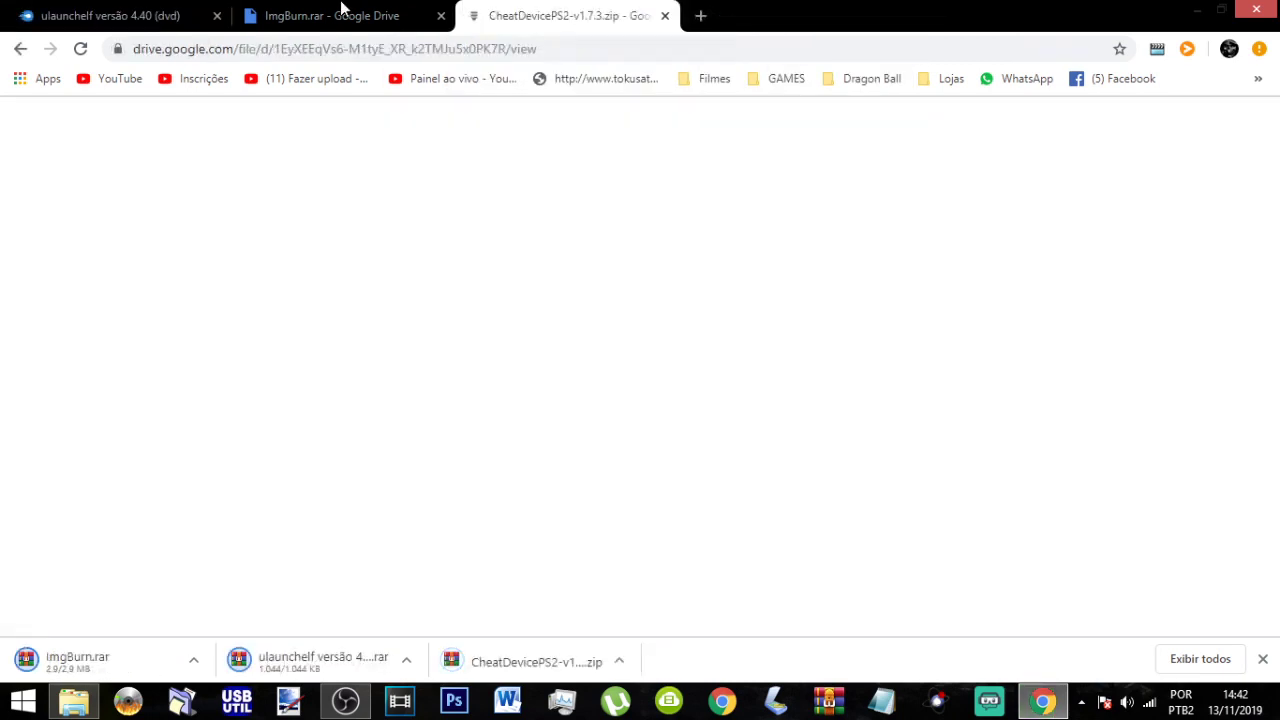
{"action": "left_click", "coordinate": [350, 20]}
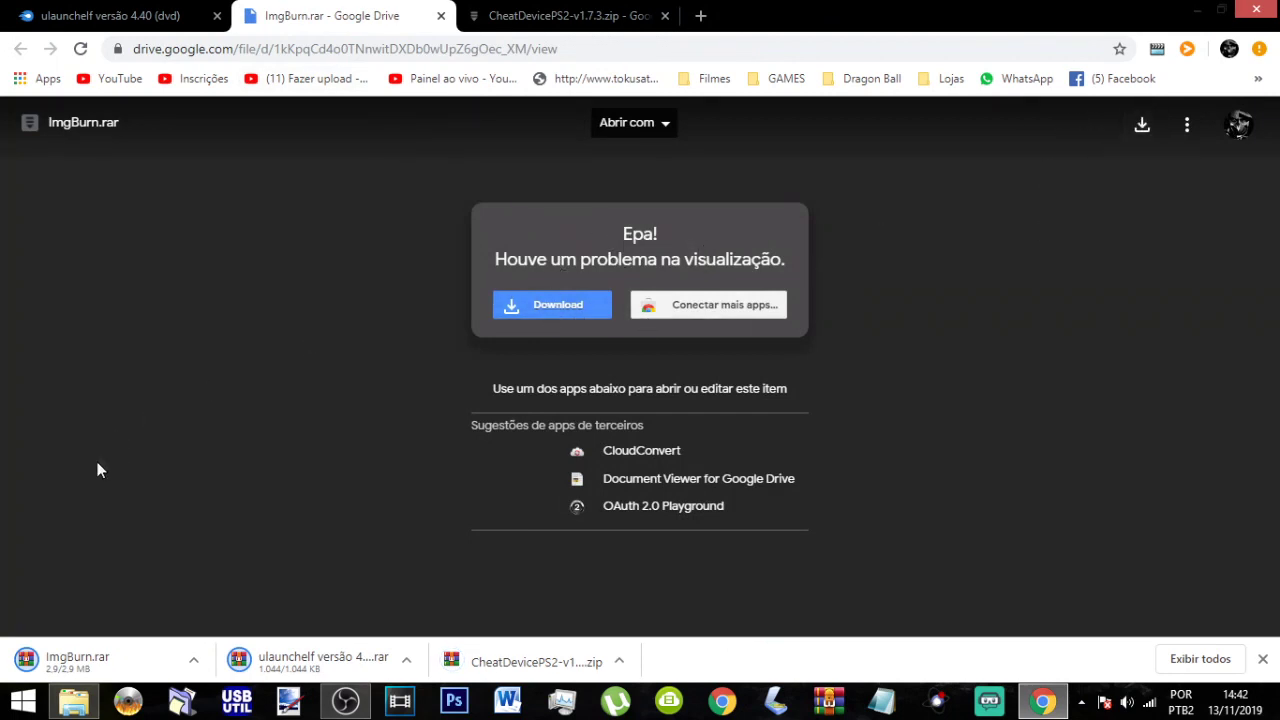
Switch to the Downloads folder in File Explorer and look at the extraction options for CheatDevicePS2-v1.7.3.zip
{"action": "left_click", "coordinate": [73, 700]}
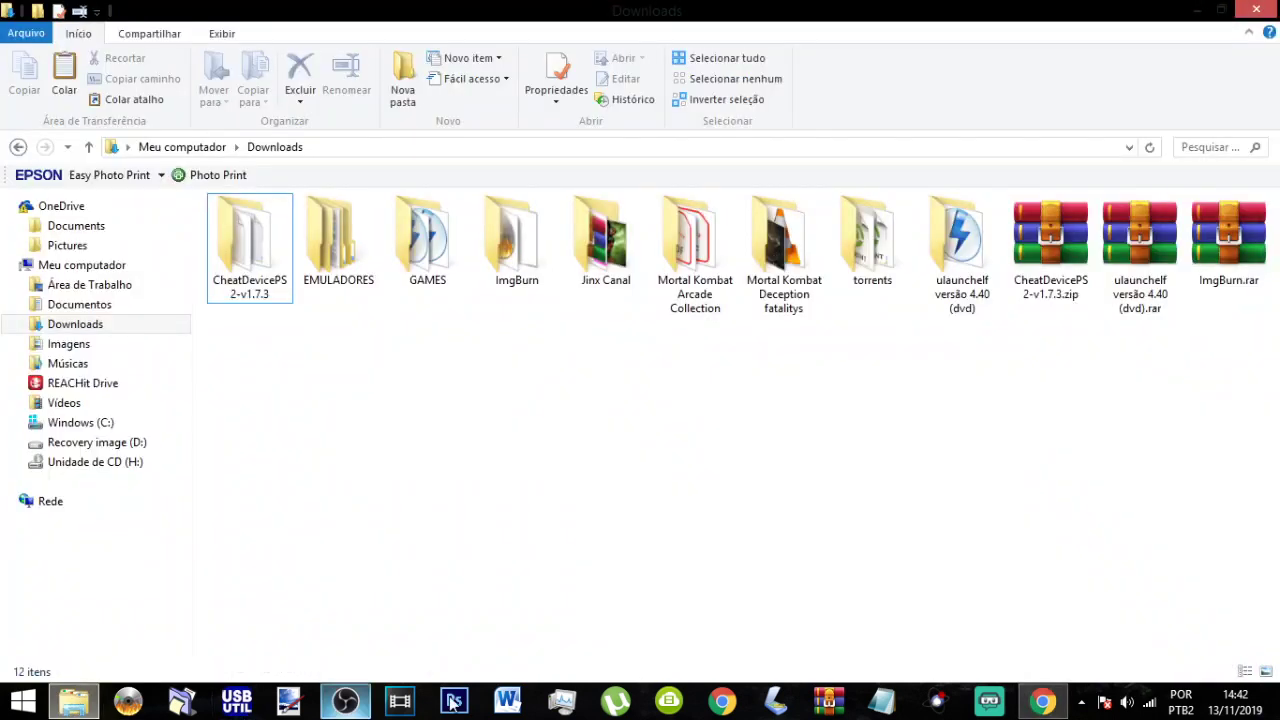
{"action": "right_click", "coordinate": [1043, 255]}
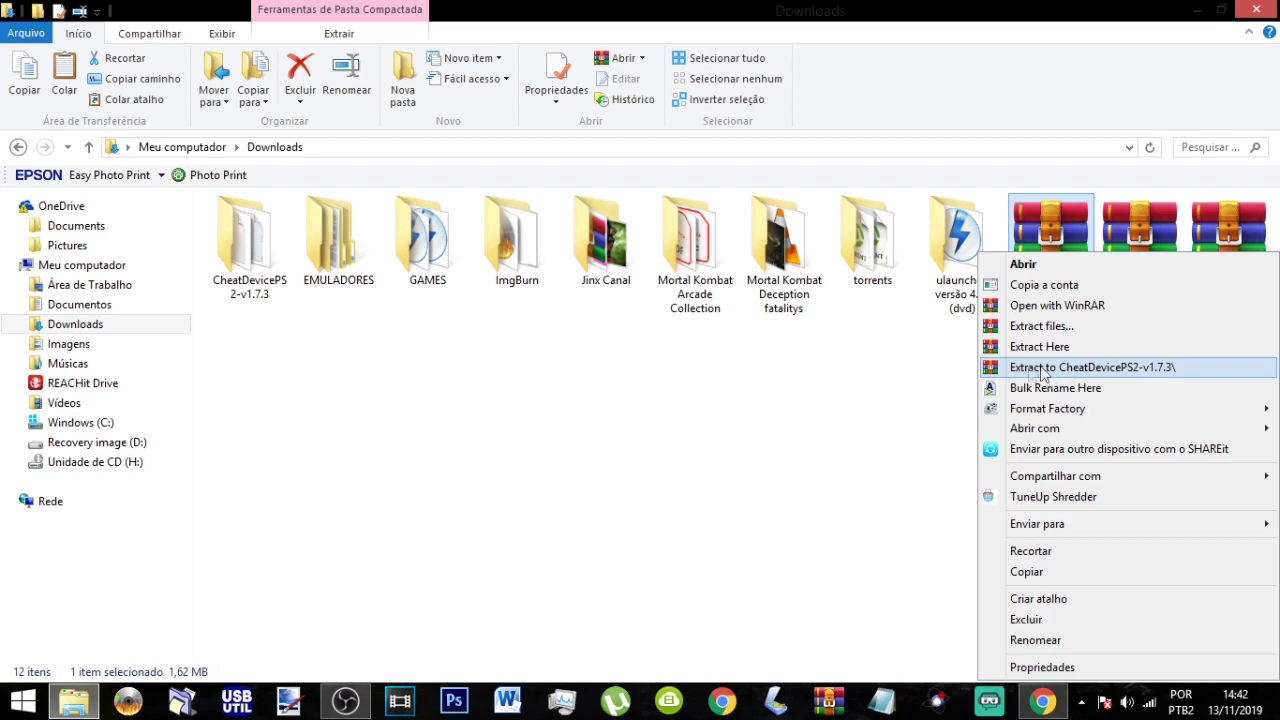
{"action": "left_click", "coordinate": [924, 384]}
{"action": "right_click", "coordinate": [924, 382]}
{"action": "left_click", "coordinate": [1086, 514]}
Extract ulaunchelf versão 4.40 (dvd).rar into a folder of the same name within Downloads
{"action": "left_click", "coordinate": [1140, 225]}
{"action": "right_click", "coordinate": [1140, 242]}
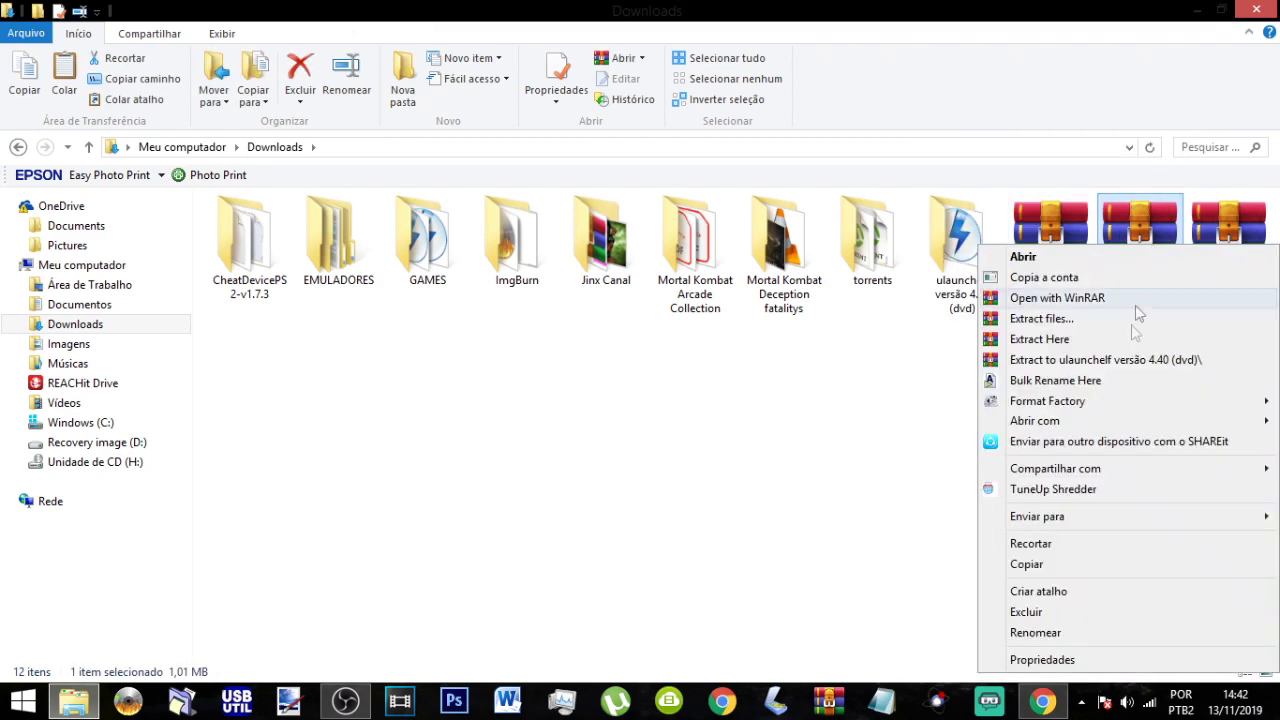
{"action": "left_click", "coordinate": [1080, 360]}
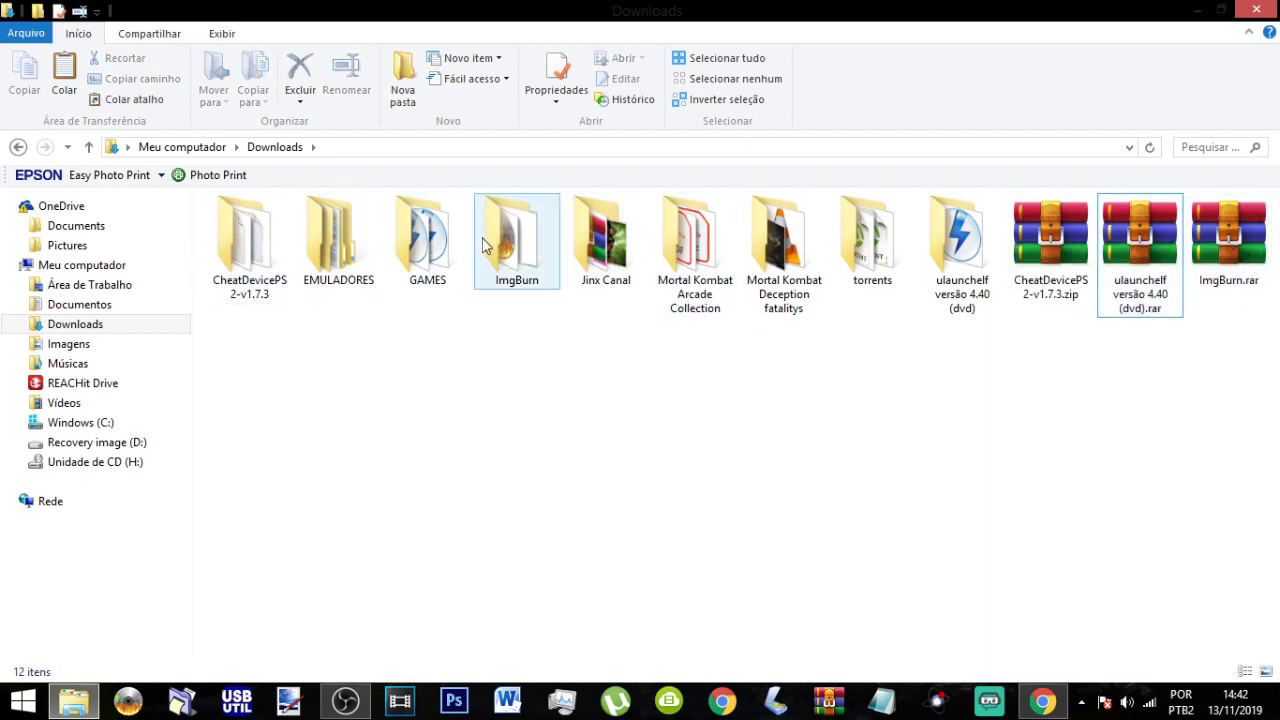
Delete the CheatDevicePS2, ulaunchelf and ImgBurn archives from the Downloads folder, keeping the extracted folders
{"action": "left_click_drag", "start_coordinate": [1034, 362], "coordinate": [1224, 282]}
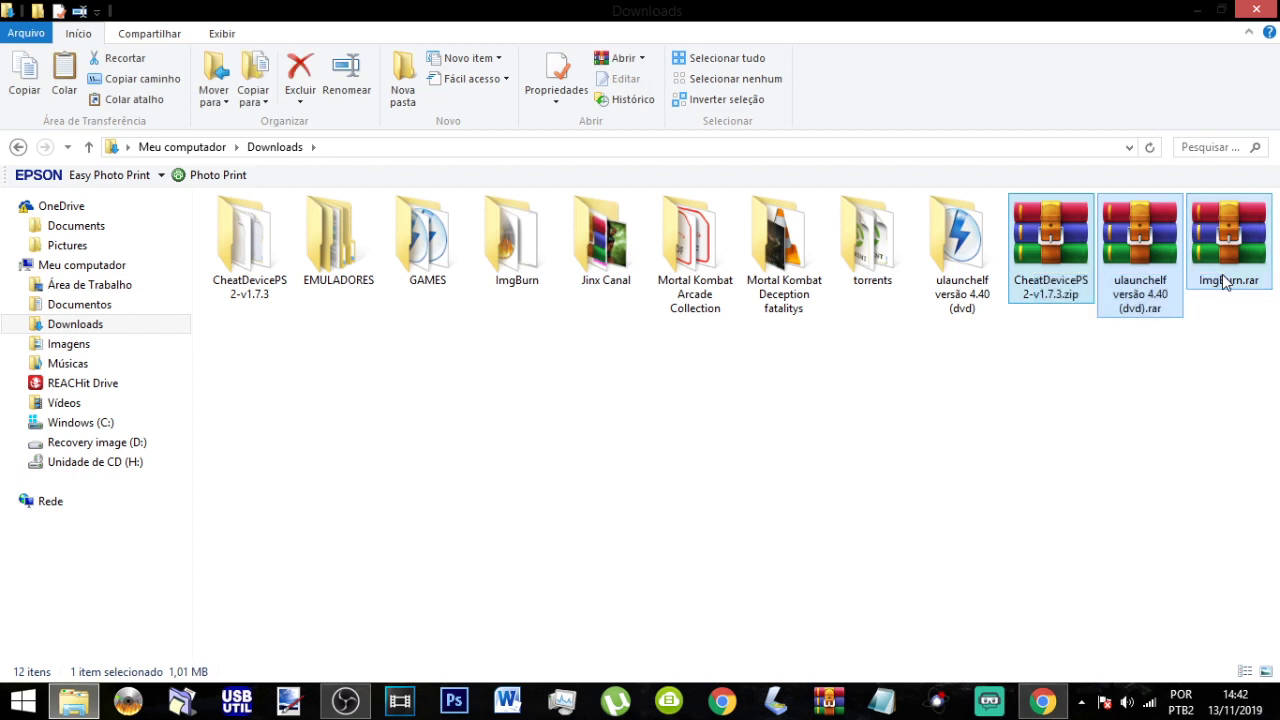
{"action": "key", "text": "Delete"}
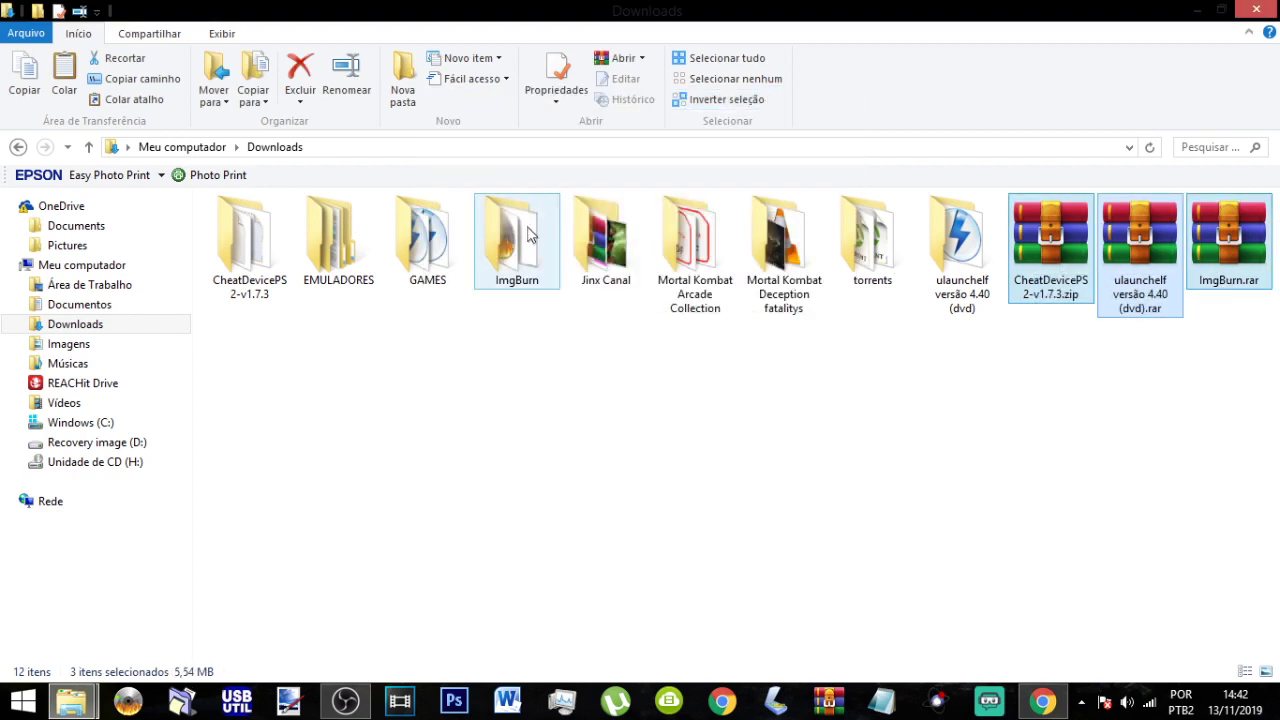
Launch ImgBurn.exe from the ImgBurn folder and choose the mode for burning an image to a disc
{"action": "double_click", "coordinate": [530, 234]}
{"action": "double_click", "coordinate": [278, 268]}
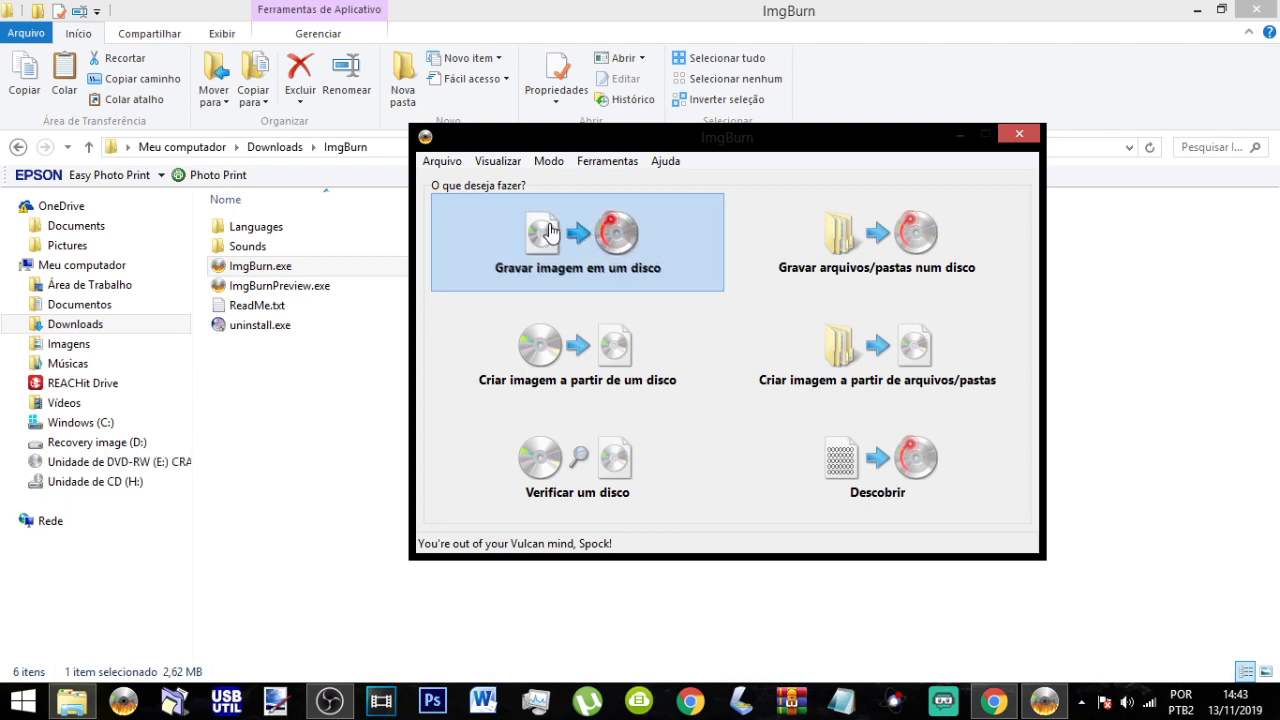
{"action": "left_click", "coordinate": [522, 272]}
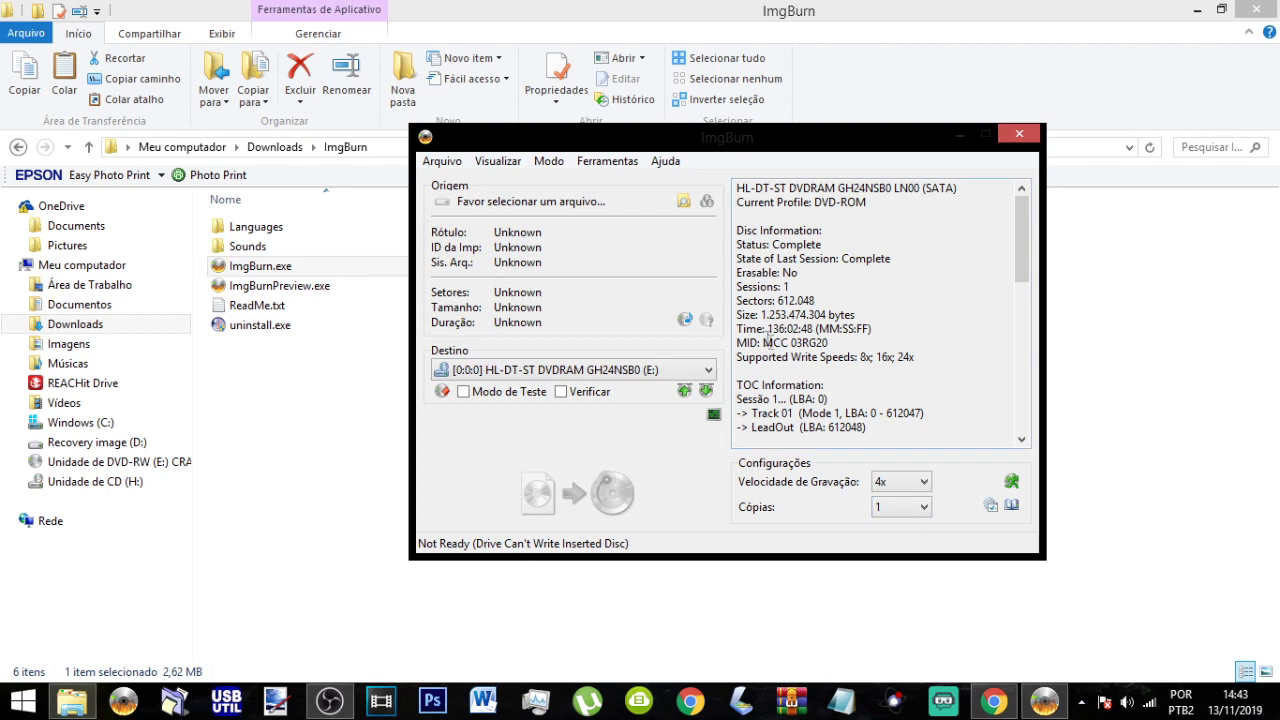
Load uLe_4.40_DVD.iso from the ulaunchelf versão 4.40 (dvd) folder in Downloads as the source image
{"action": "left_click", "coordinate": [684, 204]}
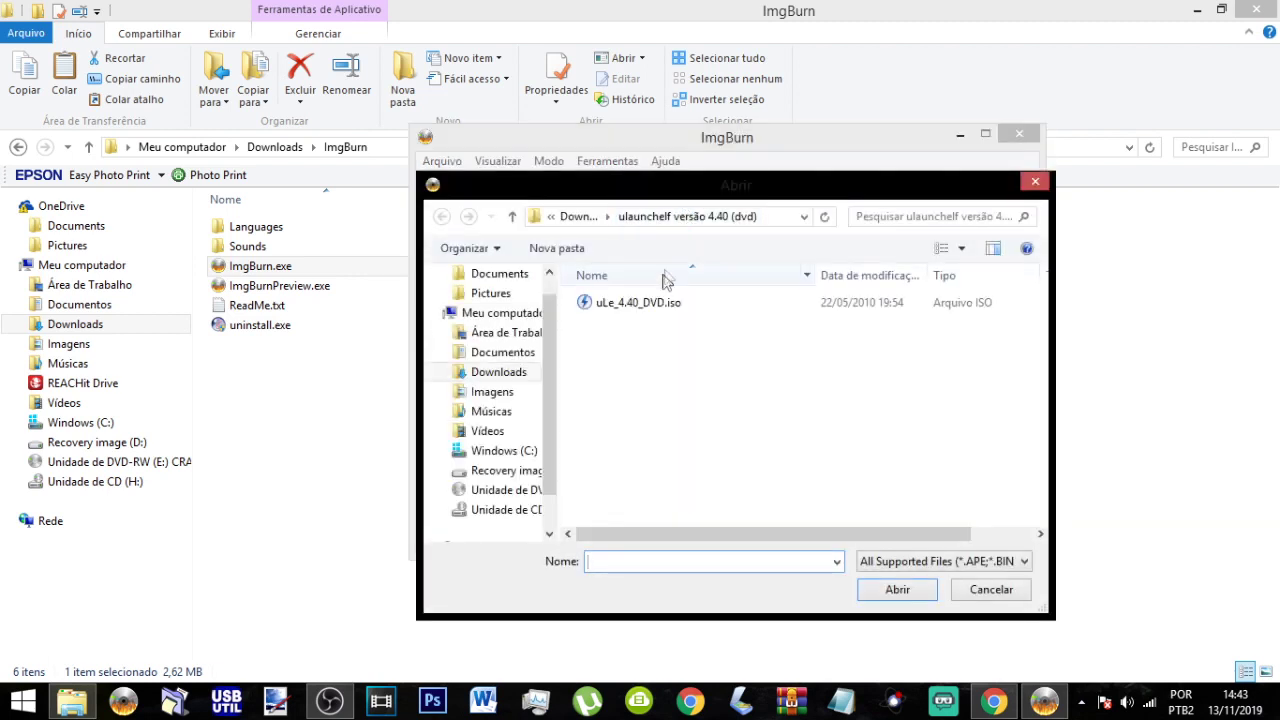
{"action": "left_click", "coordinate": [495, 372]}
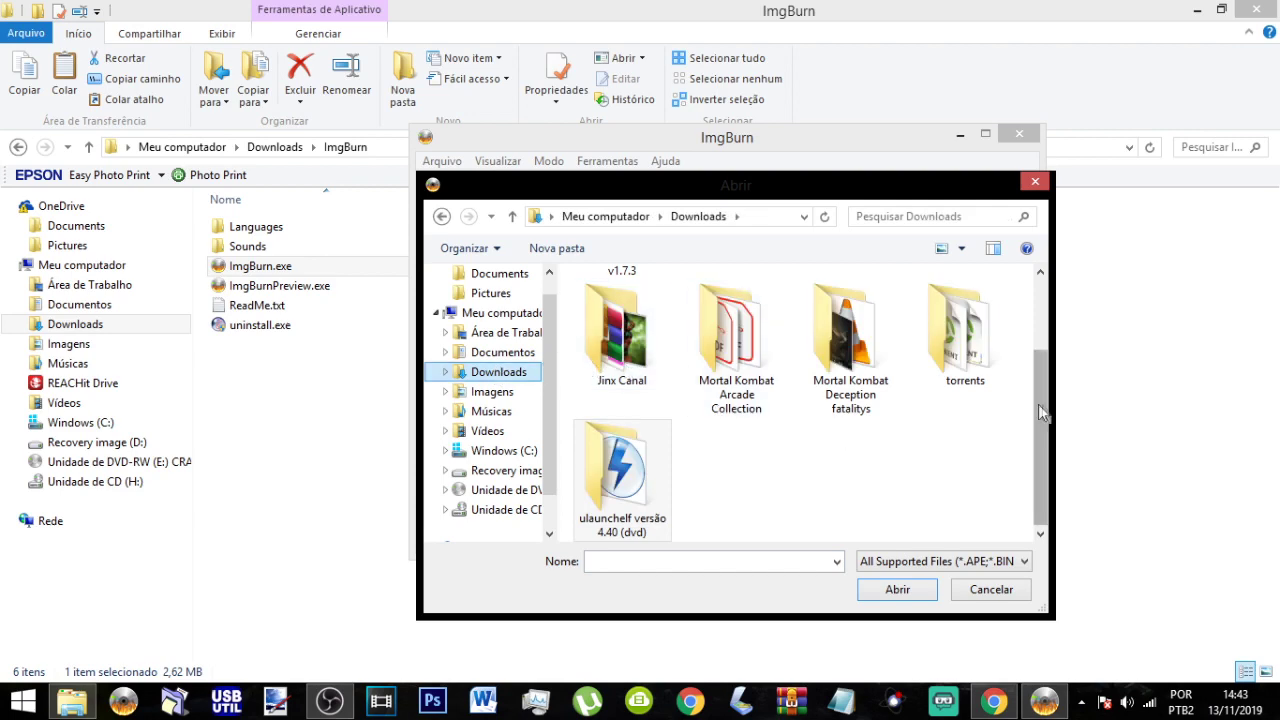
{"action": "double_click", "coordinate": [620, 482]}
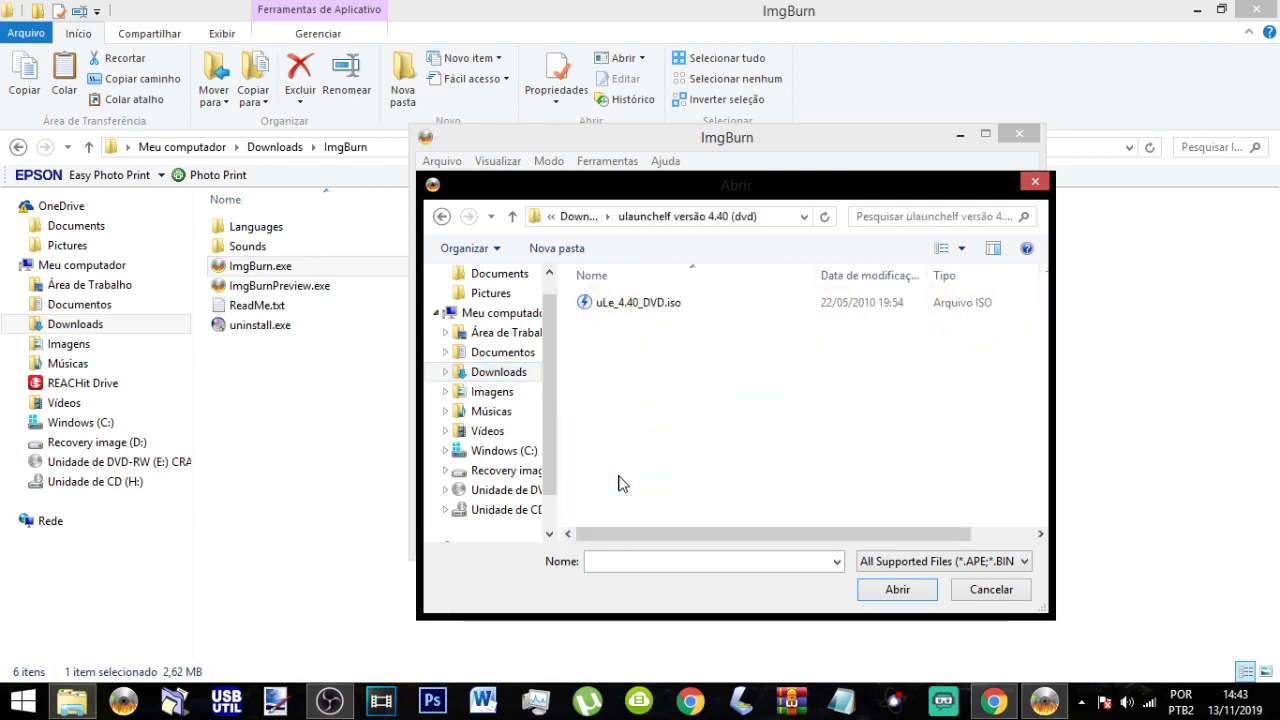
{"action": "left_click", "coordinate": [662, 302]}
{"action": "left_click", "coordinate": [893, 592]}
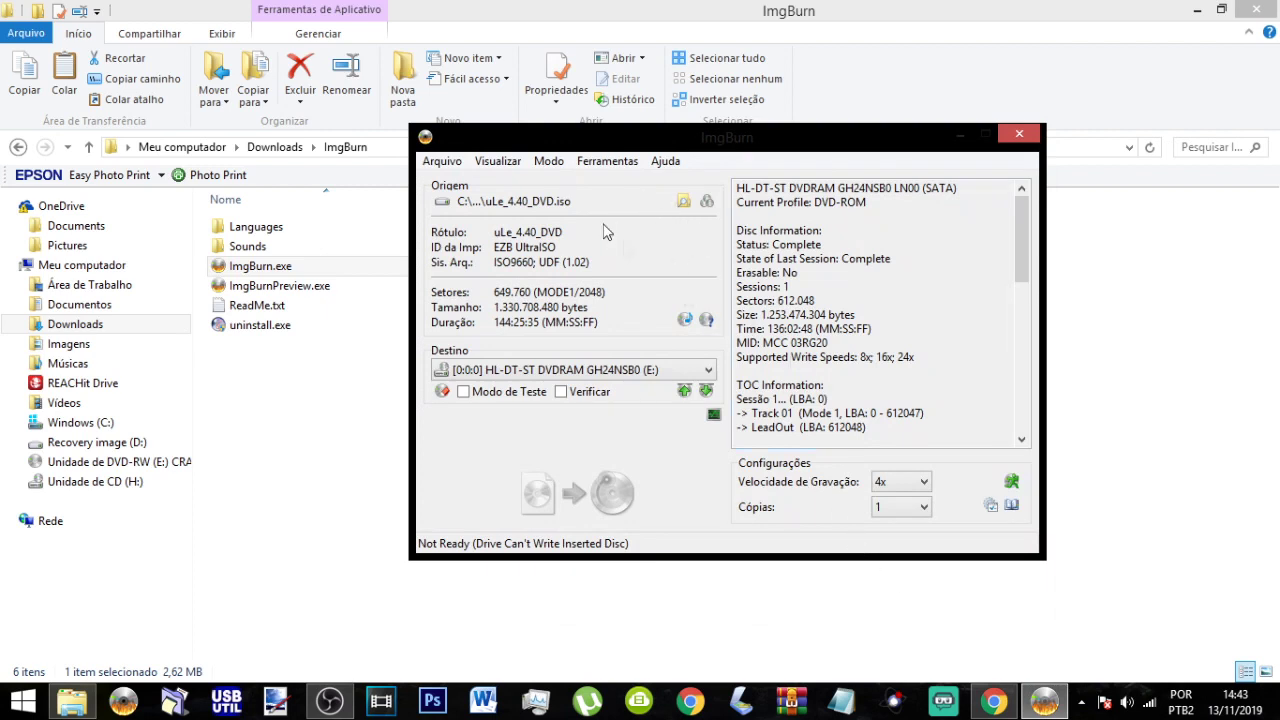
Set the write speed to 4x for the disc burn and close ImgBurn
{"action": "left_click", "coordinate": [899, 483]}
{"action": "left_click", "coordinate": [924, 566]}
{"action": "left_click_drag", "start_coordinate": [926, 566], "coordinate": [926, 520]}
{"action": "left_click", "coordinate": [895, 549]}
{"action": "left_click", "coordinate": [1020, 134]}
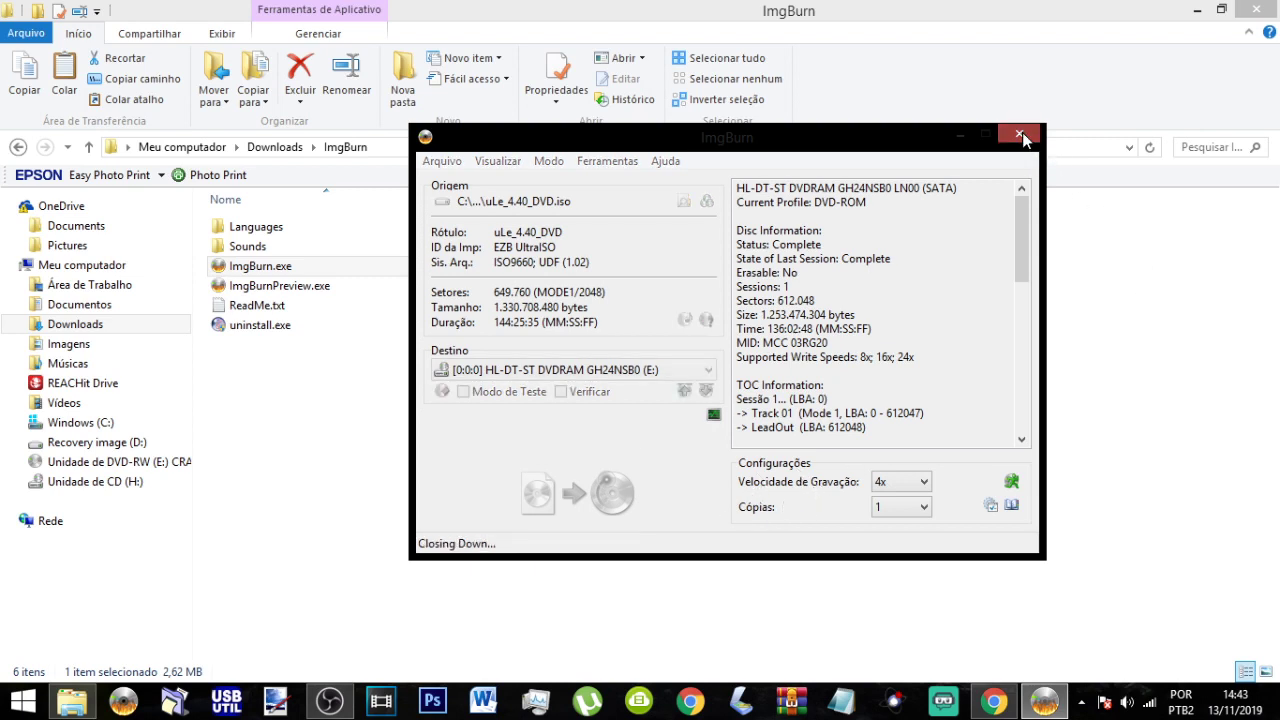
Return to the Downloads folder and examine the files inside the CheatDevicePS2-v1.7.3 folder
{"action": "left_click", "coordinate": [132, 332]}
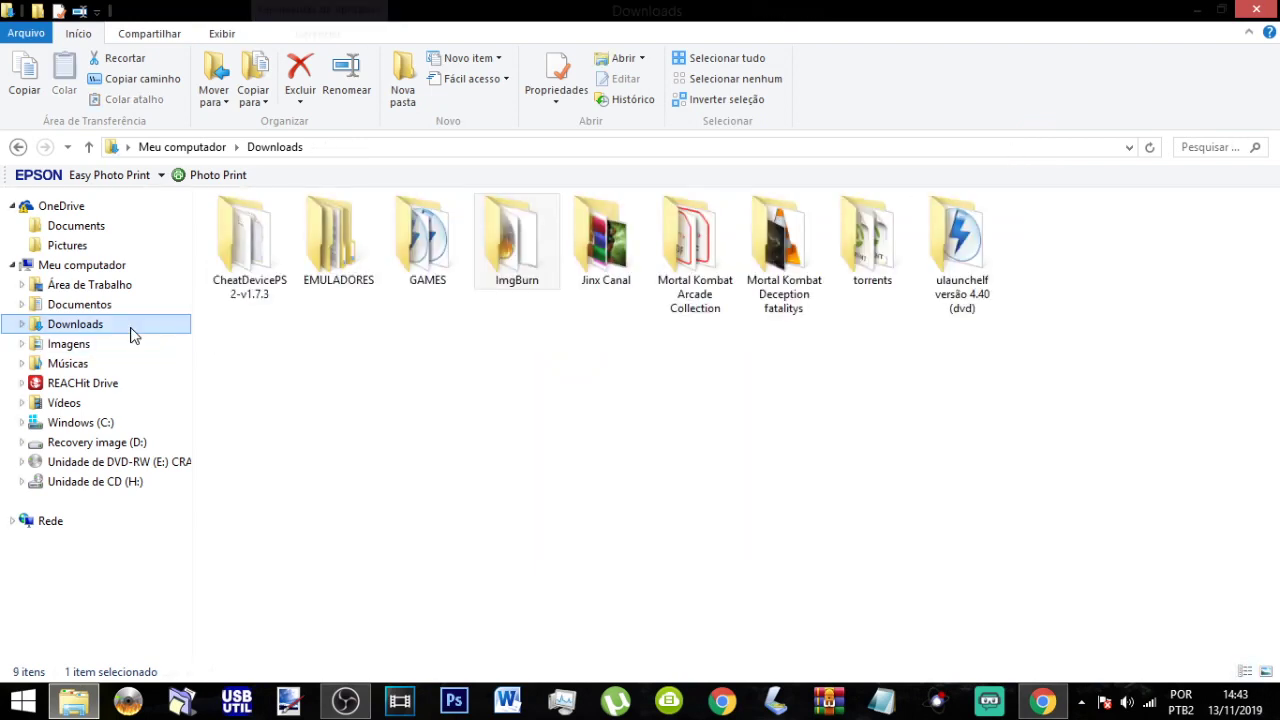
{"action": "left_click_drag", "start_coordinate": [540, 352], "coordinate": [595, 420]}
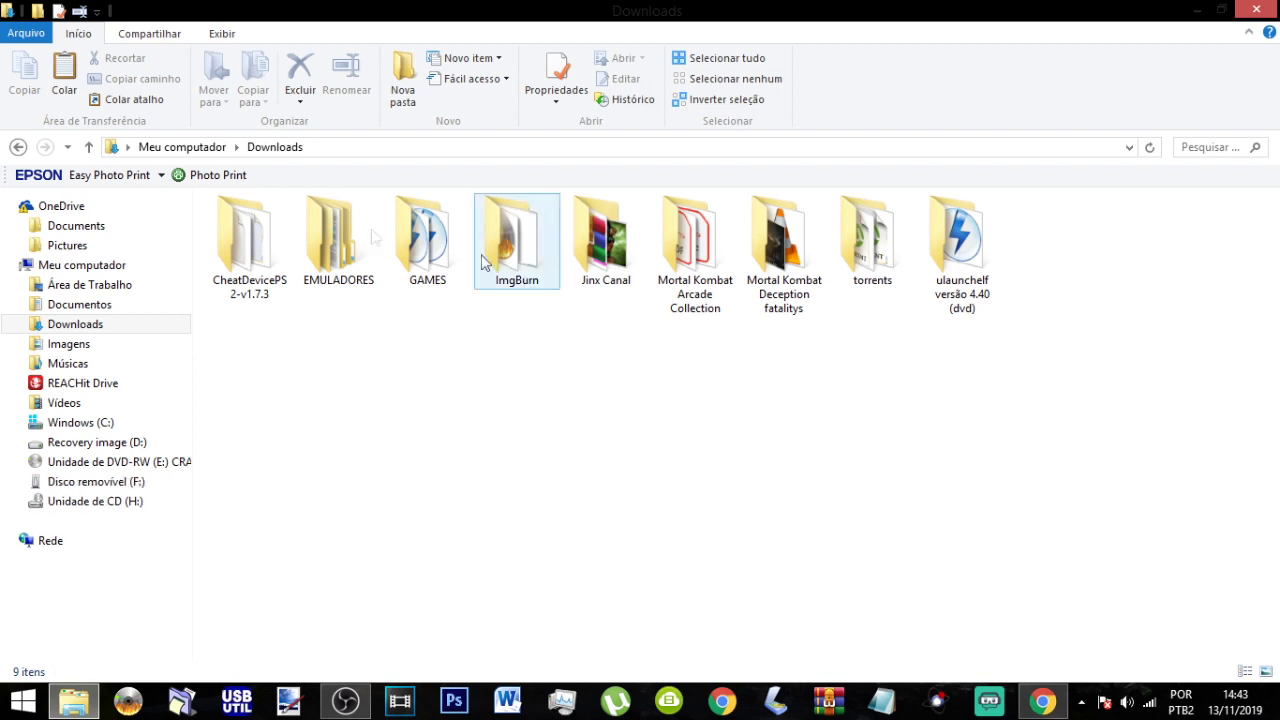
{"action": "double_click", "coordinate": [253, 280]}
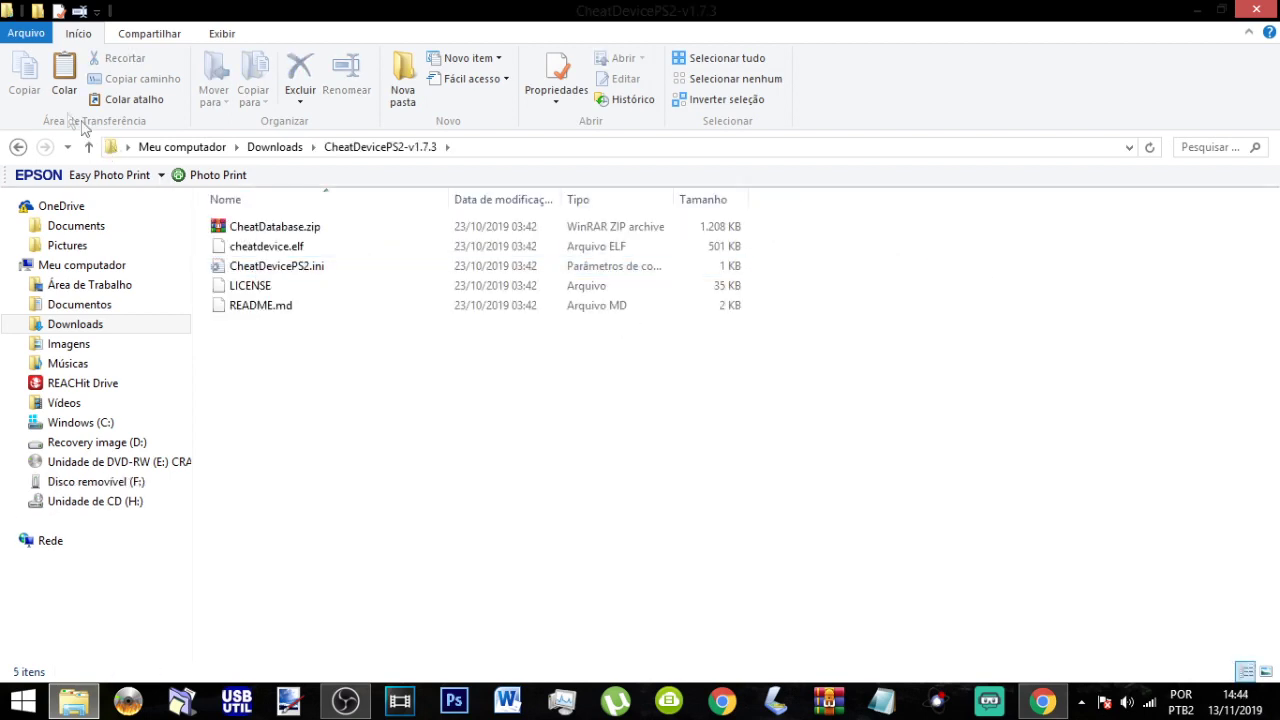
{"action": "left_click", "coordinate": [18, 147]}
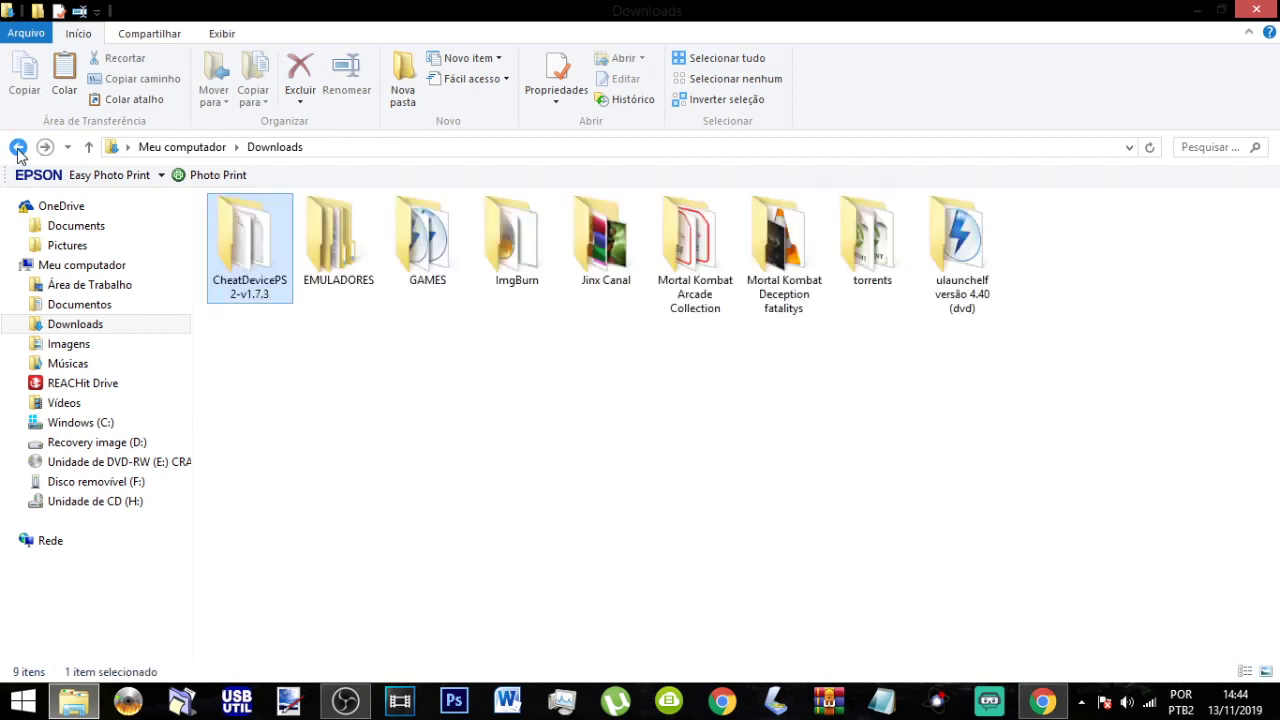
Rename the CheatDevicePS2-v1.7.3 folder as CheatDevicePS2
{"action": "left_click", "coordinate": [241, 272]}
{"action": "left_click_drag", "start_coordinate": [268, 295], "coordinate": [247, 297]}
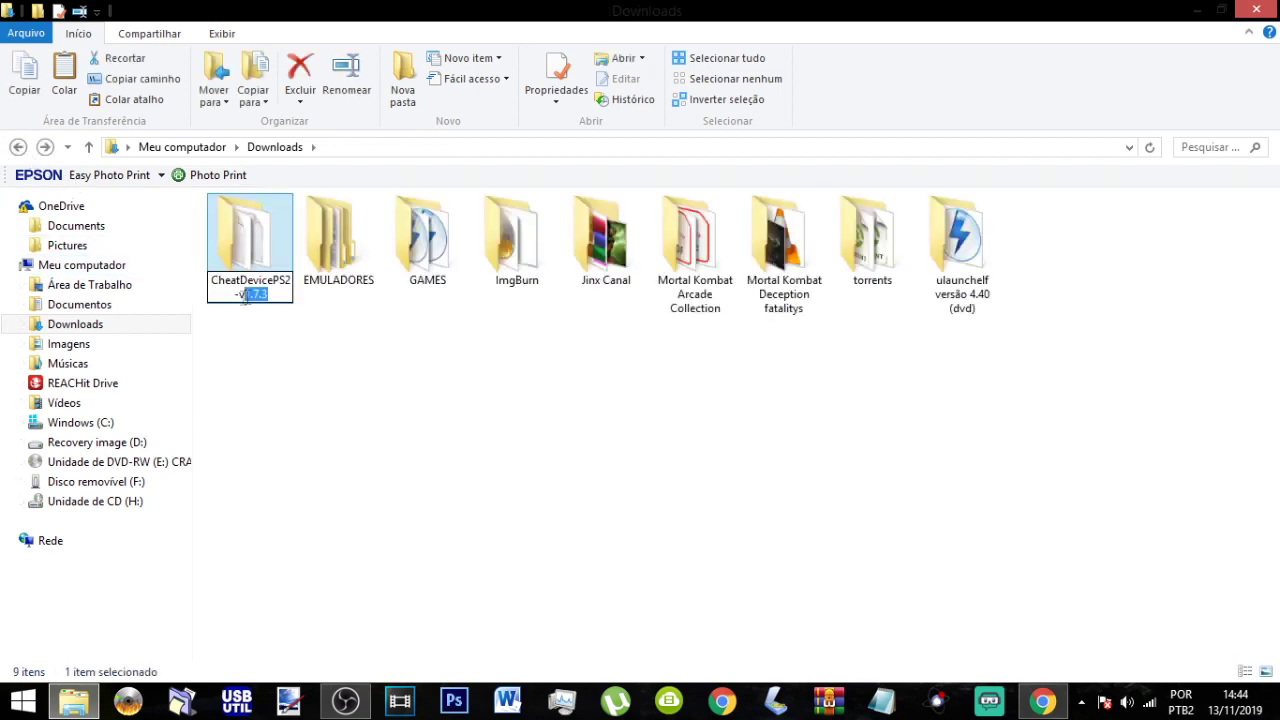
{"action": "key", "text": "Delete"}
{"action": "left_click", "coordinate": [351, 368]}
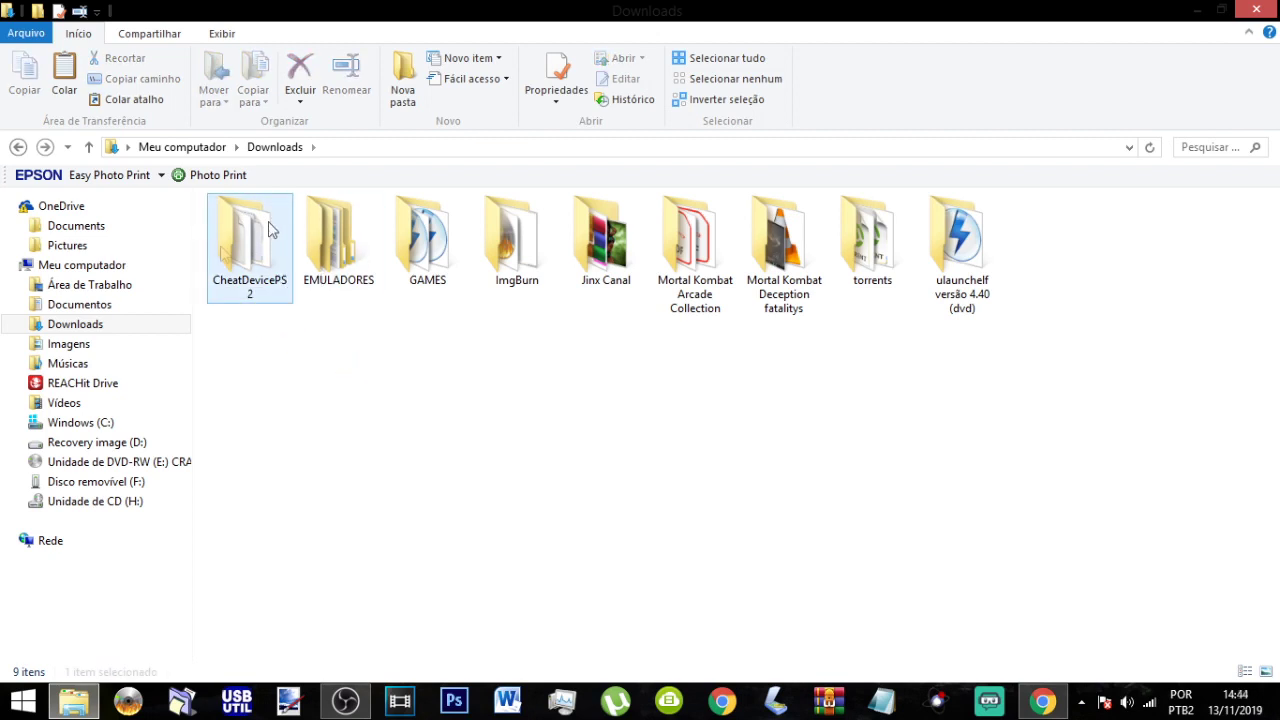
Copy the CheatDevicePS2 folder to the removable drive Disco removível (F:), replacing the files with the same names
{"action": "left_click_drag", "start_coordinate": [246, 305], "coordinate": [120, 488]}
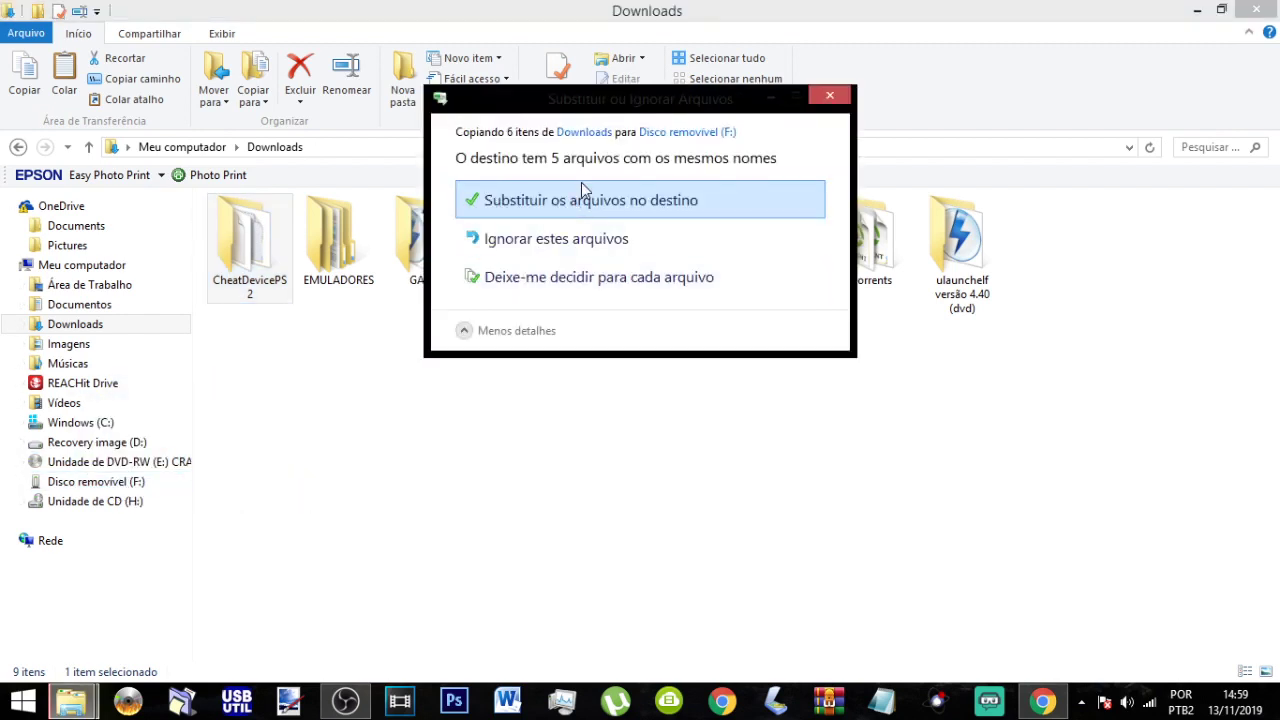
{"action": "left_click", "coordinate": [628, 200]}
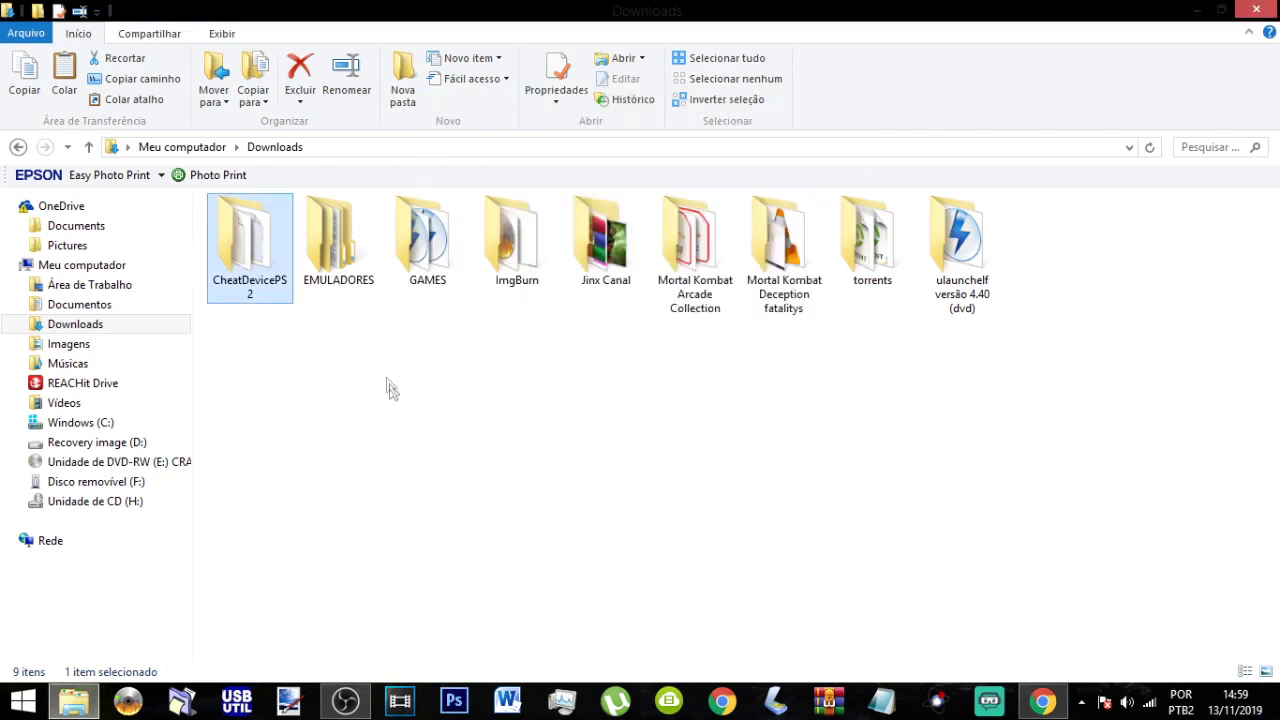
{"action": "left_click_drag", "start_coordinate": [313, 365], "coordinate": [514, 522]}
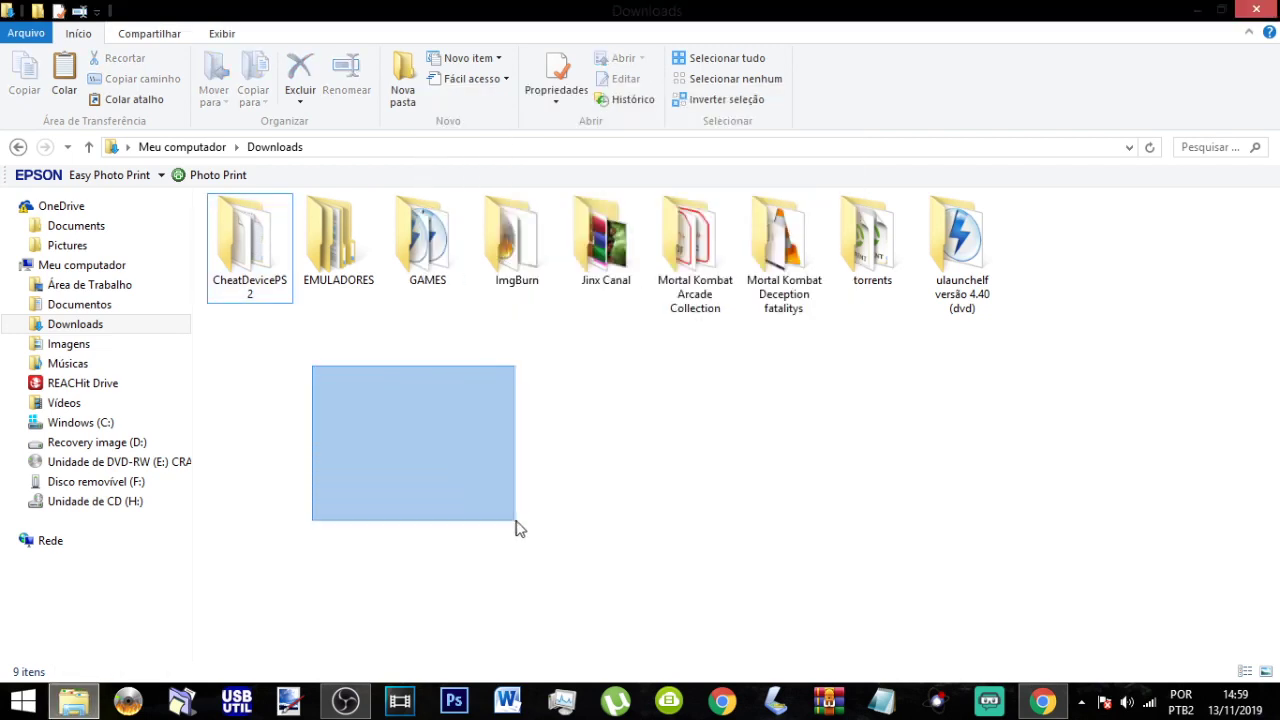
{"action": "left_click_drag", "start_coordinate": [250, 347], "coordinate": [1009, 480]}
Safely eject the removable drive Disco removível (F:) from the computer
{"action": "left_click", "coordinate": [1081, 701]}
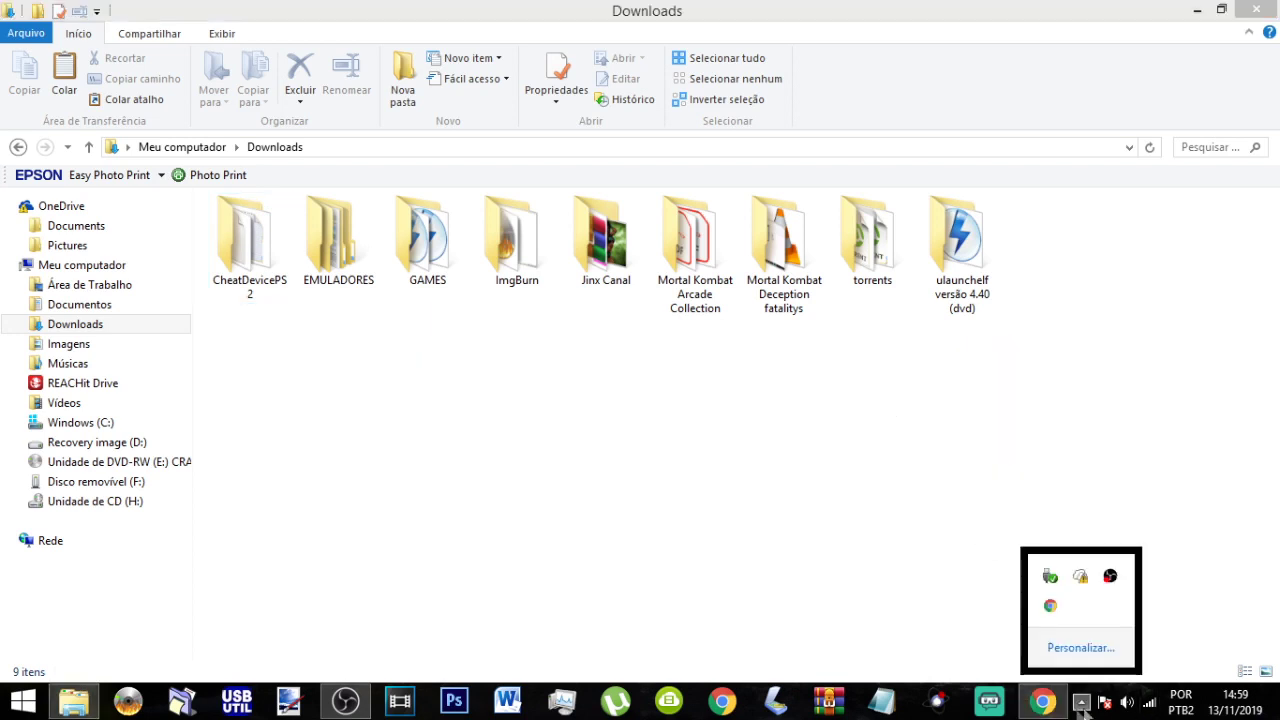
{"action": "left_click", "coordinate": [1055, 588]}
{"action": "left_click", "coordinate": [1080, 552]}
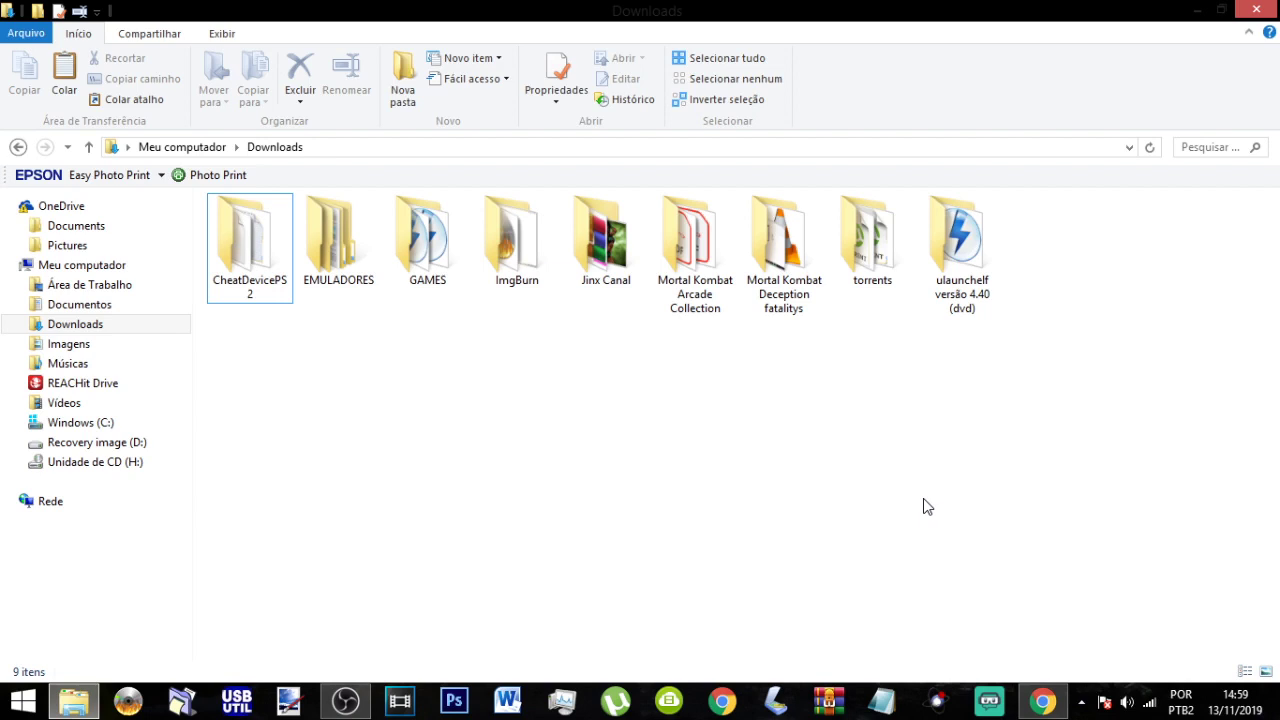
{"action": "left_click_drag", "start_coordinate": [783, 404], "coordinate": [1005, 468]}
{"action": "left_click_drag", "start_coordinate": [502, 421], "coordinate": [878, 538]}
{"action": "left_click_drag", "start_coordinate": [282, 362], "coordinate": [707, 516]}
{"action": "left_click_drag", "start_coordinate": [320, 399], "coordinate": [900, 572]}
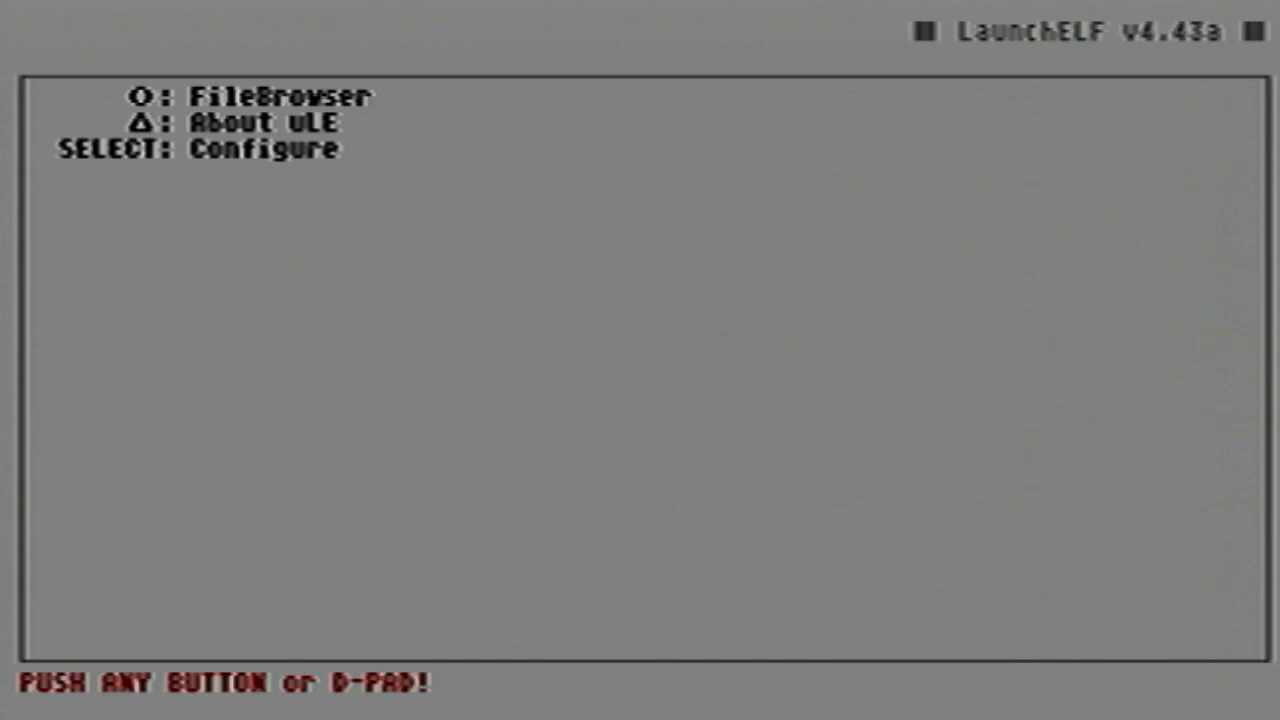
Switch to LaunchELF on the PlayStation 2, open the FileBrowser and enter the mass:/ device
{"action": "key", "text": "Return"}
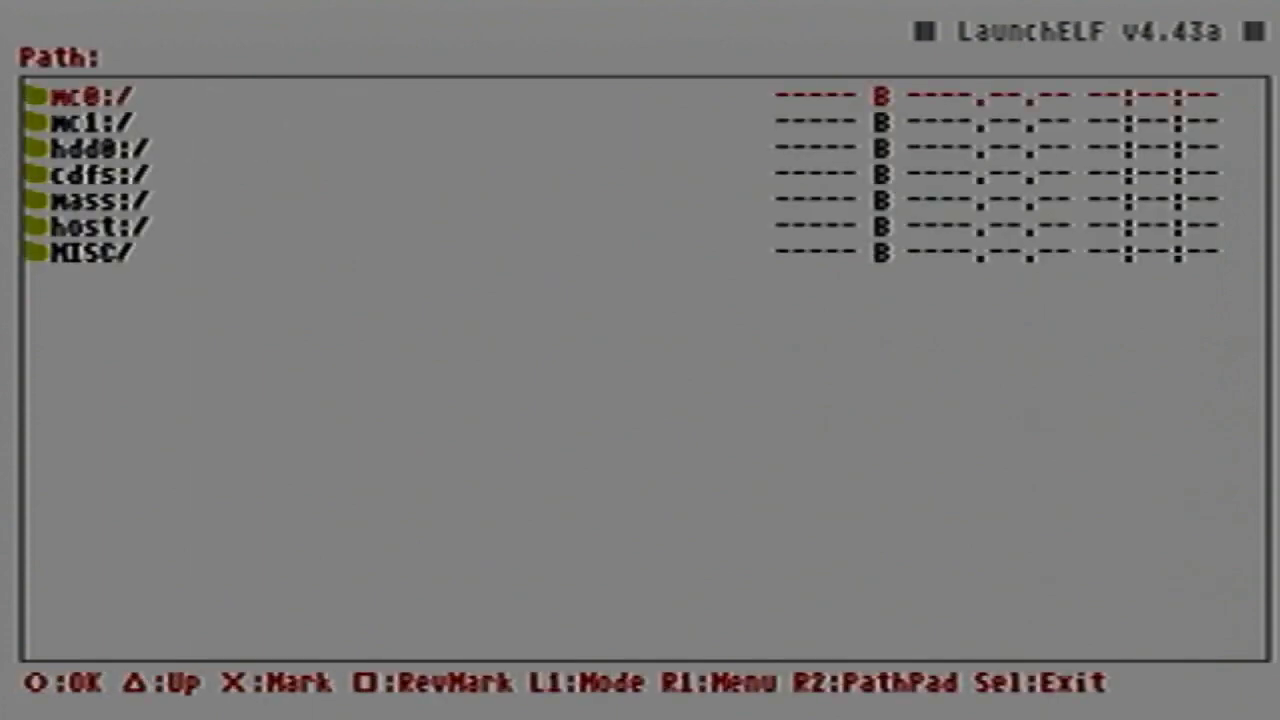
{"action": "key", "text": "Down"}
{"action": "key", "text": "Down"}
{"action": "key", "text": "Down"}
{"action": "key", "text": "Down"}
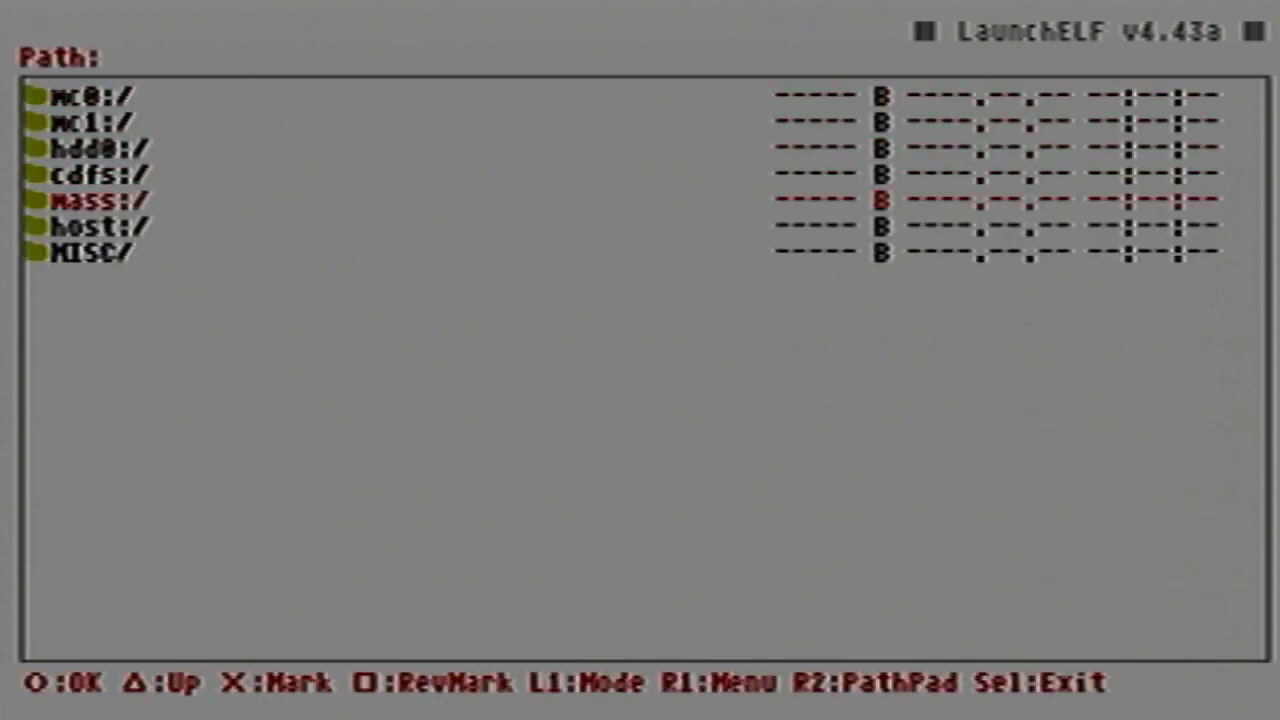
{"action": "key", "text": "Return"}
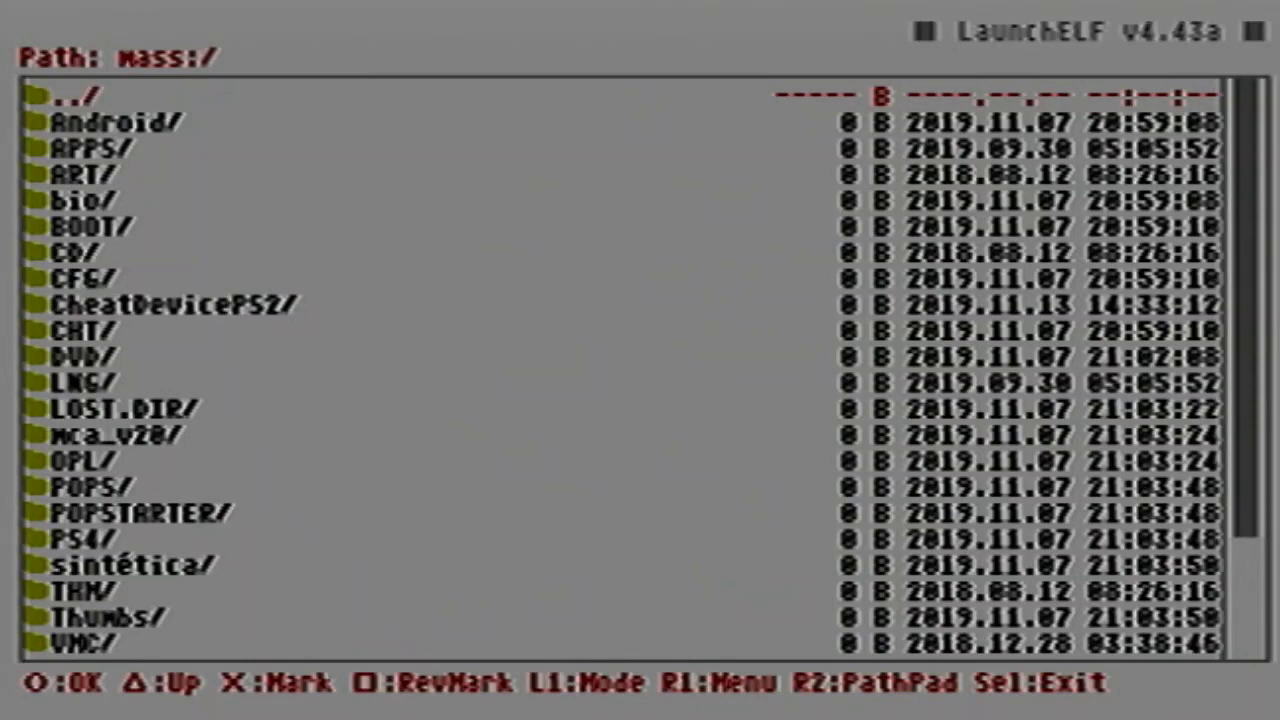
Open the CheatDevicePS2 folder on the USB drive and launch cheatdevice.elf
{"action": "key", "text": "Down"}
{"action": "key", "text": "Down"}
{"action": "key", "text": "Down"}
{"action": "key", "text": "Down"}
{"action": "key", "text": "Down"}
{"action": "key", "text": "Down"}
{"action": "key", "text": "Down"}
{"action": "key", "text": "Down"}
{"action": "key", "text": "Return"}
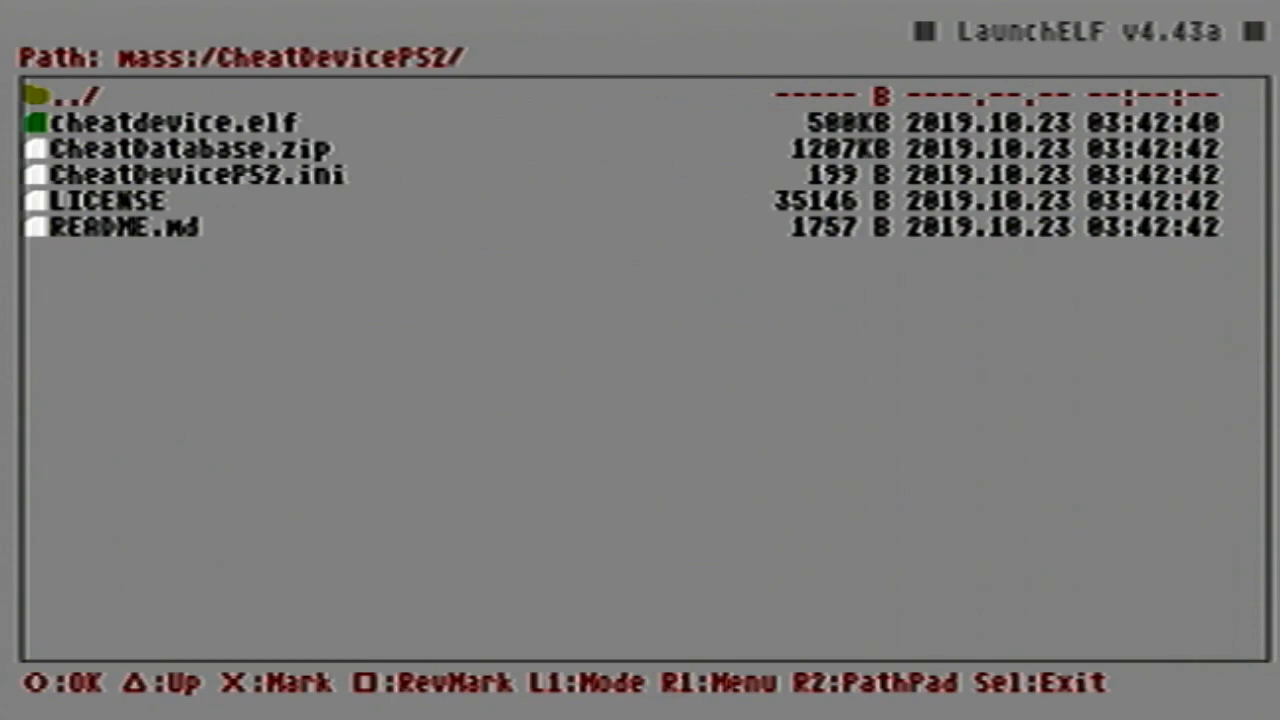
{"action": "key", "text": "Down"}
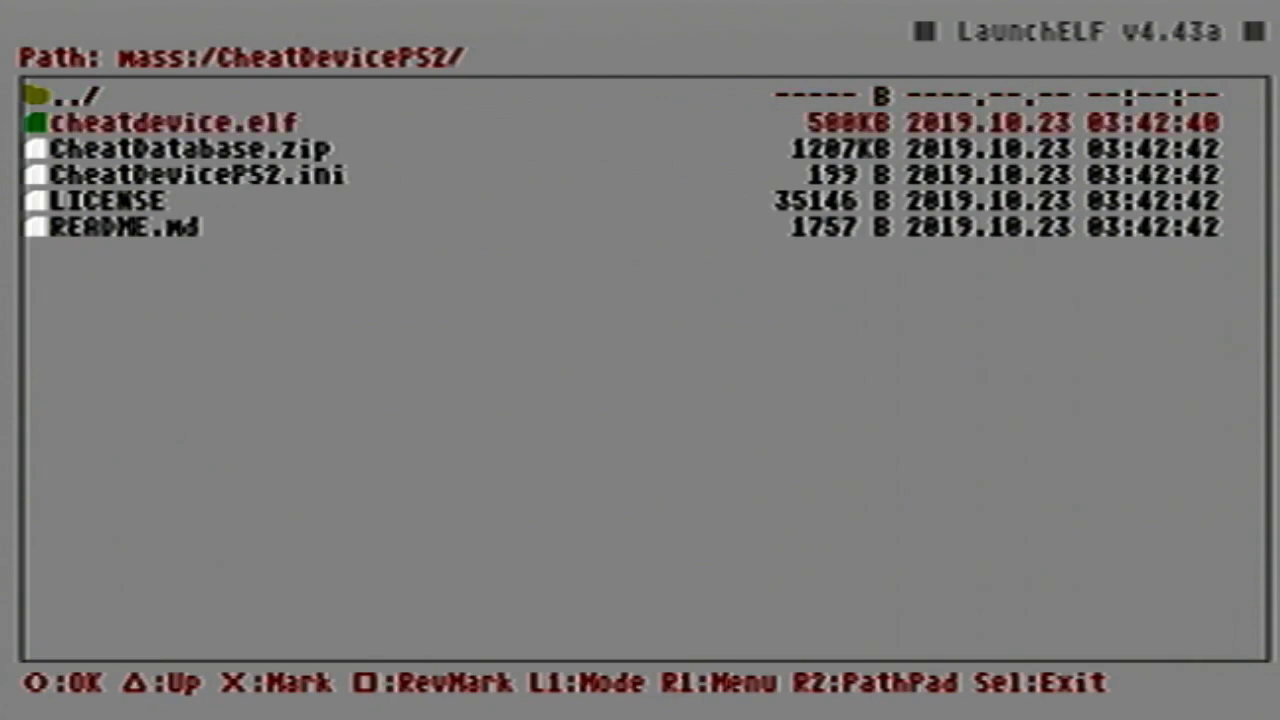
{"action": "key", "text": "Return"}
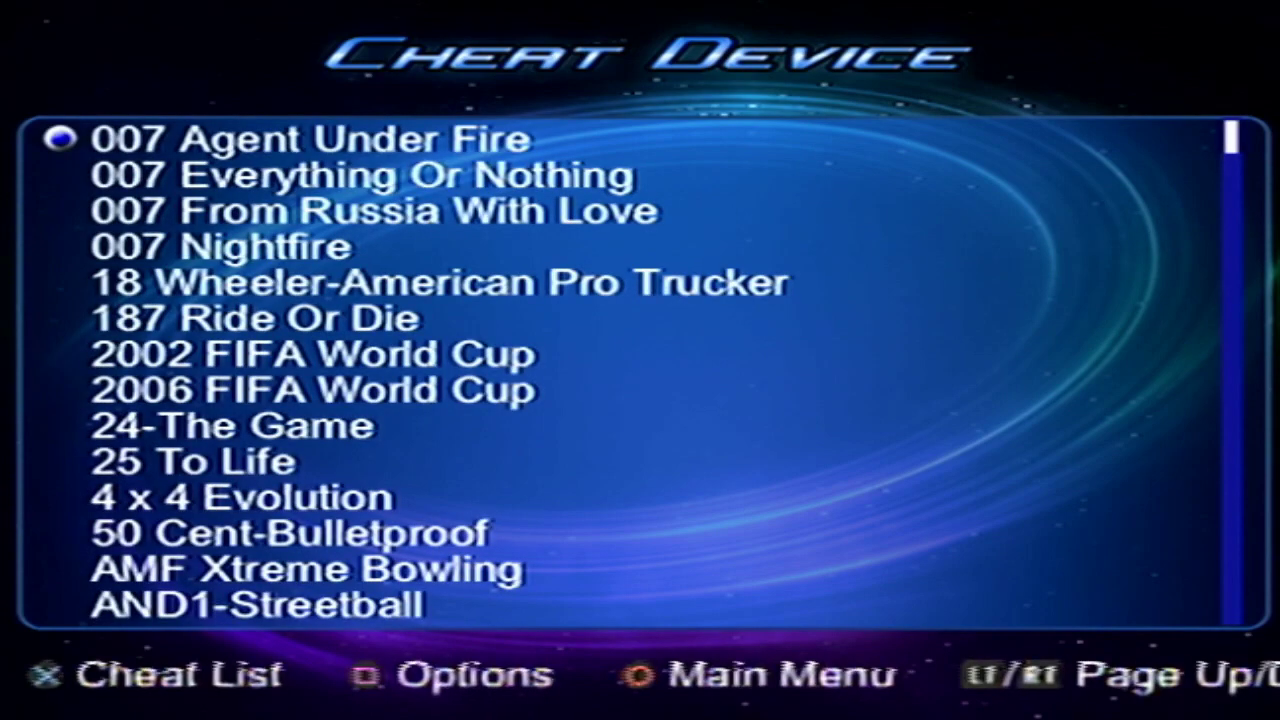
Browse the alphabetical list of games in Cheat Device from 007 Agent Under Fire down to the Star Wars titles
{"action": "key", "text": "Down"}
{"action": "key", "text": "Down"}
{"action": "key", "text": "Down"}
{"action": "key", "text": "Down"}
{"action": "key", "text": "Down"}
{"action": "key", "text": "Down"}
{"action": "key", "text": "Down"}
{"action": "key", "text": "Down"}
{"action": "key", "text": "Down"}
{"action": "key", "text": "Down"}
{"action": "key", "text": "Down"}
{"action": "key", "text": "Down"}
{"action": "key", "text": "Down"}
{"action": "key", "text": "Down"}
{"action": "key", "text": "Down"}
{"action": "key", "text": "Down"}
{"action": "key", "text": "Down"}
{"action": "key", "text": "Down"}
{"action": "key", "text": "Down"}
{"action": "key", "text": "Down"}
{"action": "key", "text": "Down"}
{"action": "key", "text": "Down"}
{"action": "key", "text": "Down"}
{"action": "key", "text": "Down"}
{"action": "key", "text": "Down"}
{"action": "key", "text": "Down"}
{"action": "key", "text": "Down"}
{"action": "key", "text": "Down"}
{"action": "key", "text": "Down"}
{"action": "key", "text": "Down"}
{"action": "key", "text": "Down"}
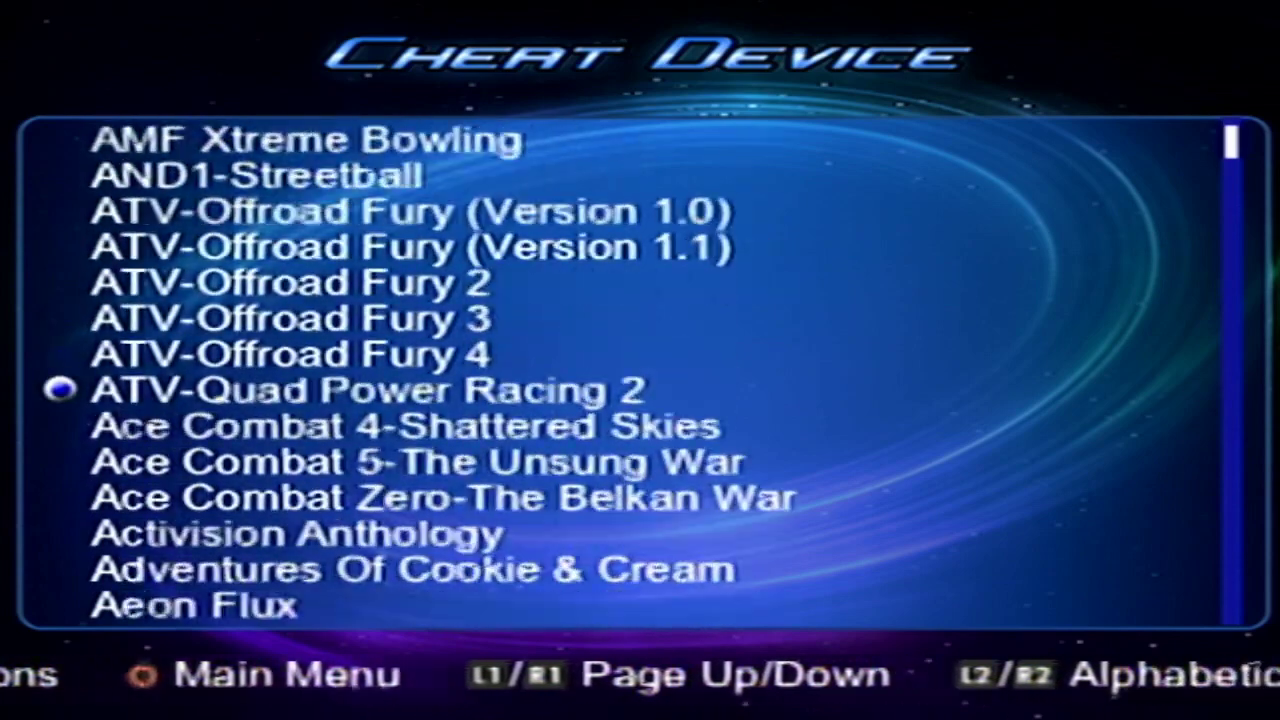
{"action": "key", "text": "Down"}
{"action": "key", "text": "Down"}
{"action": "key", "text": "Down"}
{"action": "key", "text": "Down"}
{"action": "key", "text": "Down"}
{"action": "key", "text": "Down"}
{"action": "key", "text": "Down"}
{"action": "key", "text": "Down"}
{"action": "key", "text": "Down"}
{"action": "key", "text": "Down"}
{"action": "key", "text": "Down"}
{"action": "key", "text": "Down"}
{"action": "key", "text": "Down"}
{"action": "key", "text": "Down"}
{"action": "key", "text": "Down"}
{"action": "key", "text": "Down"}
{"action": "key", "text": "Down"}
{"action": "key", "text": "Down"}
{"action": "key", "text": "Down"}
{"action": "key", "text": "Down"}
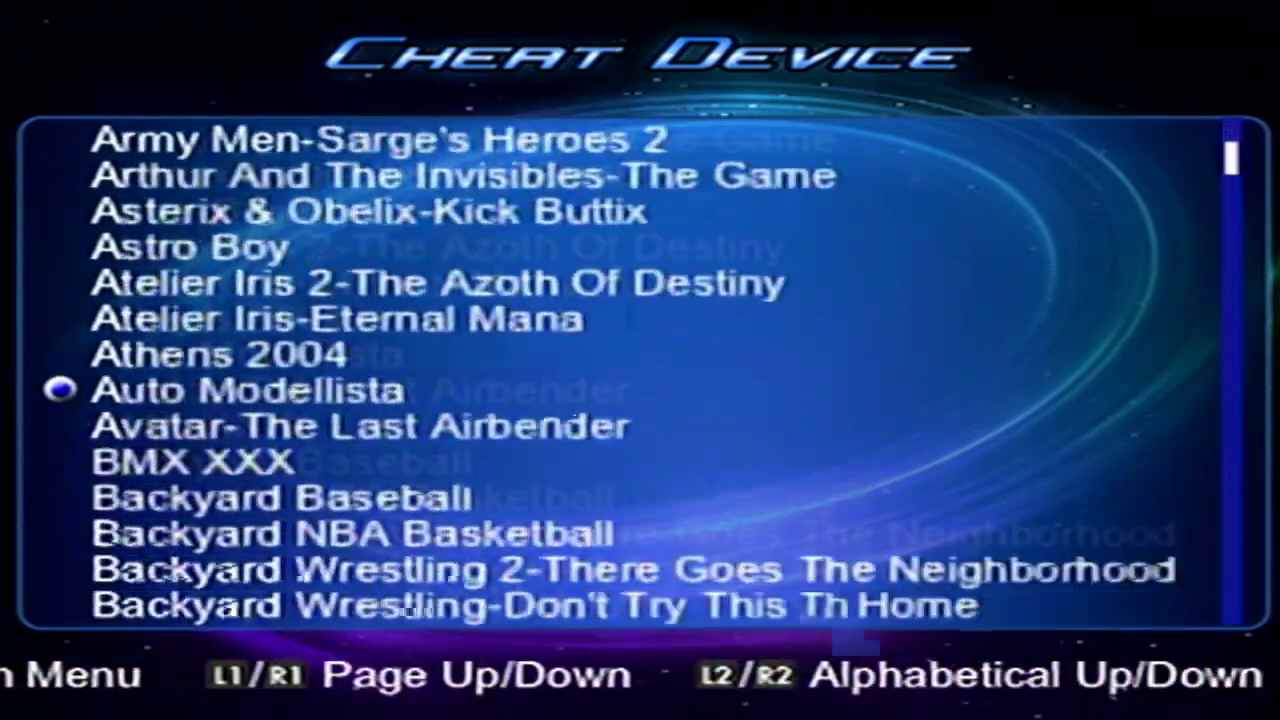
{"action": "key", "text": "Down"}
{"action": "key", "text": "Down"}
{"action": "key", "text": "Down"}
{"action": "key", "text": "Down"}
{"action": "key", "text": "Down"}
{"action": "key", "text": "Down"}
{"action": "key", "text": "Down"}
{"action": "key", "text": "Down"}
{"action": "key", "text": "Down"}
{"action": "key", "text": "Down"}
{"action": "key", "text": "Down"}
{"action": "key", "text": "Down"}
{"action": "key", "text": "Down"}
{"action": "key", "text": "Down"}
{"action": "key", "text": "Down"}
{"action": "key", "text": "Down"}
{"action": "key", "text": "Down"}
{"action": "key", "text": "Down"}
{"action": "key", "text": "Down"}
{"action": "key", "text": "Down"}
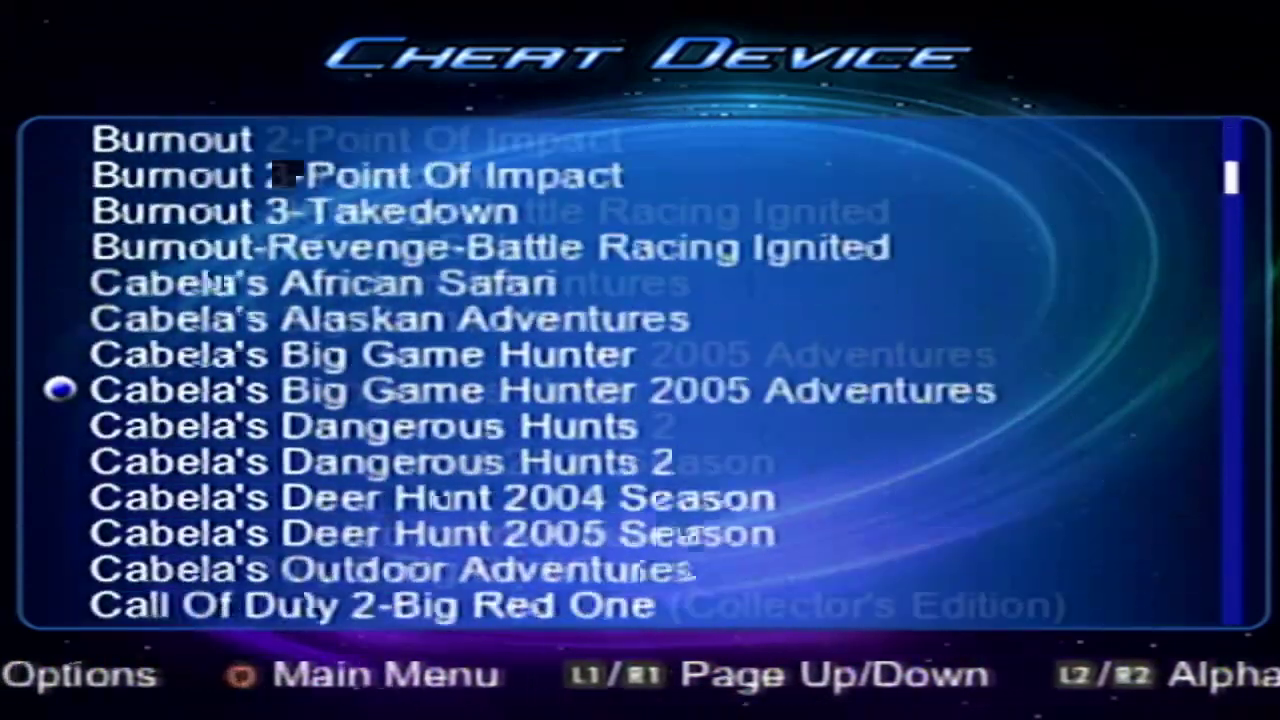
{"action": "key", "text": "Down"}
{"action": "key", "text": "Down"}
{"action": "key", "text": "Down"}
{"action": "key", "text": "Down"}
{"action": "key", "text": "Down"}
{"action": "key", "text": "Down"}
{"action": "key", "text": "Down"}
{"action": "key", "text": "Down"}
{"action": "key", "text": "Down"}
{"action": "key", "text": "Down"}
{"action": "key", "text": "Down"}
{"action": "key", "text": "Down"}
{"action": "key", "text": "Down"}
{"action": "key", "text": "Down"}
{"action": "key", "text": "Down"}
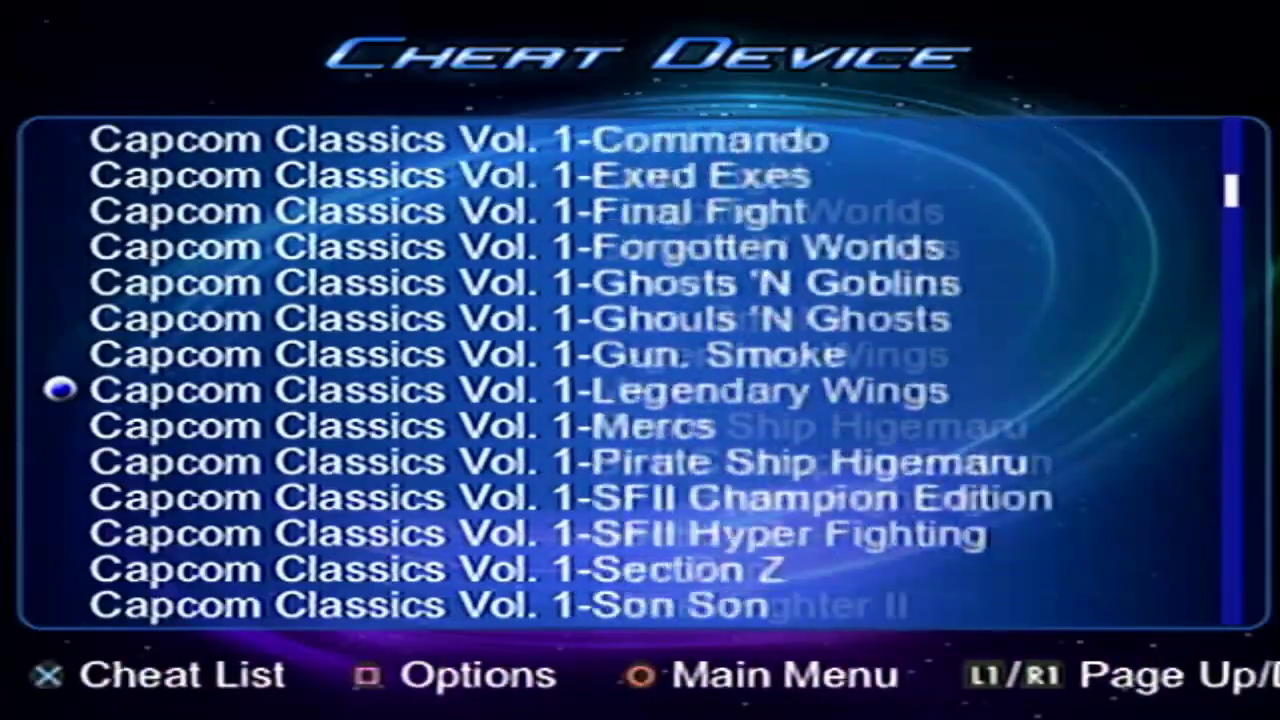
{"action": "key", "text": "Down"}
{"action": "key", "text": "Down"}
{"action": "key", "text": "Down"}
{"action": "key", "text": "Down"}
{"action": "key", "text": "Down"}
{"action": "key", "text": "Down"}
{"action": "key", "text": "Down"}
{"action": "key", "text": "Down"}
{"action": "key", "text": "Down"}
{"action": "key", "text": "Down"}
{"action": "key", "text": "Down"}
{"action": "key", "text": "Down"}
{"action": "key", "text": "Down"}
{"action": "key", "text": "Down"}
{"action": "key", "text": "Down"}
{"action": "key", "text": "Down"}
{"action": "key", "text": "Down"}
{"action": "key", "text": "Down"}
{"action": "key", "text": "Down"}
{"action": "key", "text": "Down"}
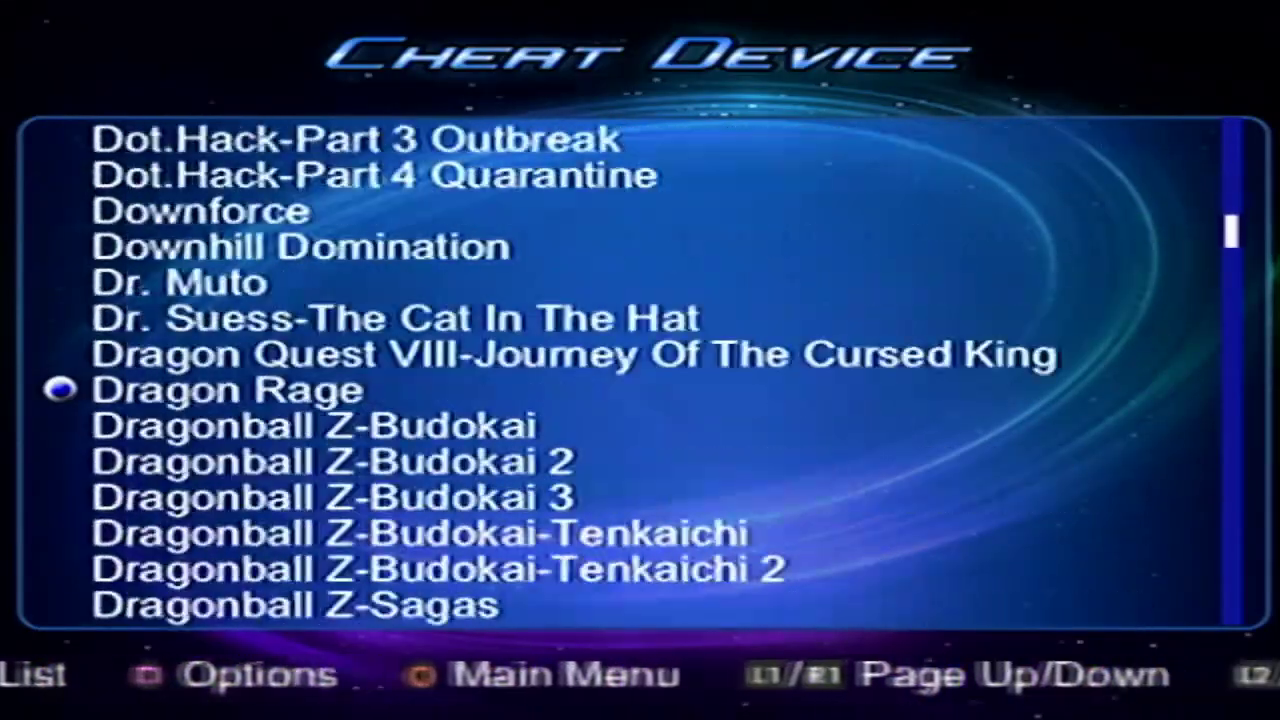
{"action": "key", "text": "Down"}
{"action": "key", "text": "Down"}
{"action": "key", "text": "Down"}
{"action": "key", "text": "Down"}
{"action": "key", "text": "Down"}
{"action": "key", "text": "Down"}
{"action": "key", "text": "Down"}
{"action": "key", "text": "Down"}
{"action": "key", "text": "Down"}
{"action": "key", "text": "Down"}
{"action": "key", "text": "Down"}
{"action": "key", "text": "Down"}
{"action": "key", "text": "Down"}
{"action": "key", "text": "Down"}
{"action": "key", "text": "Down"}
{"action": "key", "text": "Down"}
{"action": "key", "text": "Down"}
{"action": "key", "text": "Down"}
{"action": "key", "text": "Down"}
{"action": "key", "text": "Down"}
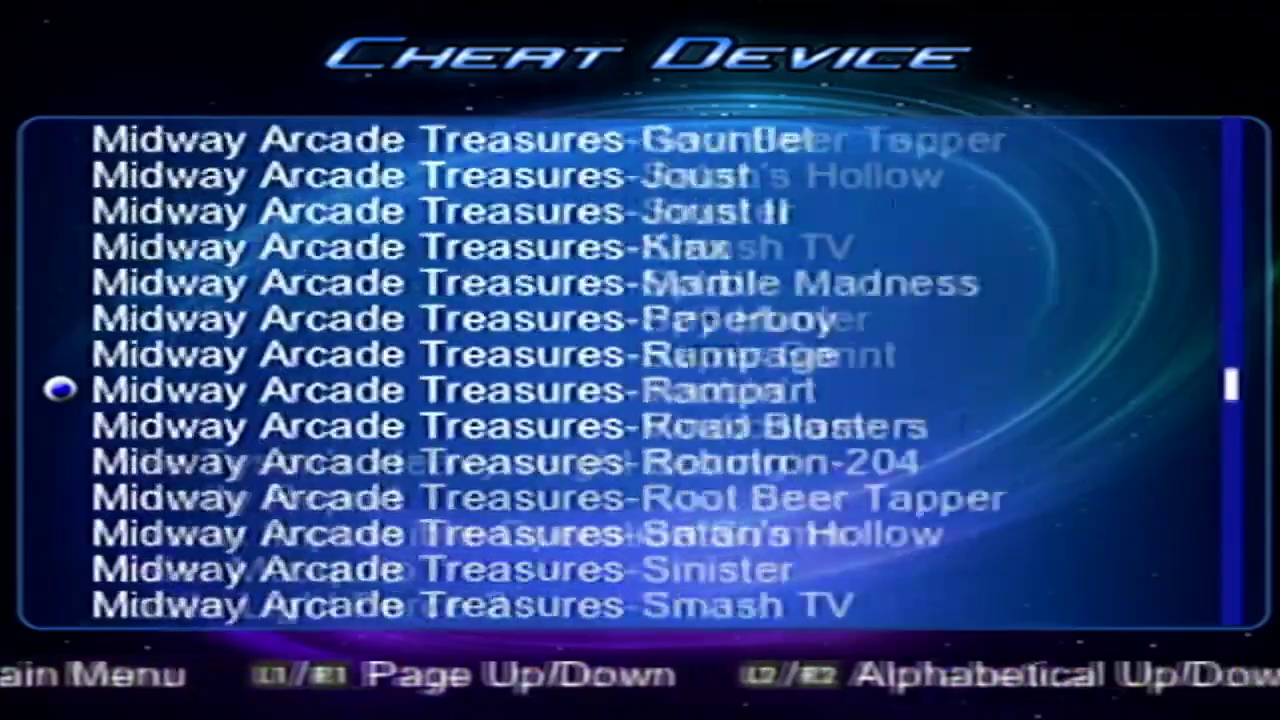
{"action": "key", "text": "Down"}
{"action": "key", "text": "Down"}
{"action": "key", "text": "Down"}
{"action": "key", "text": "Down"}
{"action": "key", "text": "Down"}
{"action": "key", "text": "Down"}
{"action": "key", "text": "Down"}
{"action": "key", "text": "Down"}
{"action": "key", "text": "Down"}
{"action": "key", "text": "Down"}
{"action": "key", "text": "Down"}
{"action": "key", "text": "Down"}
{"action": "key", "text": "Down"}
{"action": "key", "text": "Down"}
{"action": "key", "text": "Down"}
{"action": "key", "text": "Down"}
{"action": "key", "text": "Down"}
{"action": "key", "text": "Down"}
{"action": "key", "text": "Down"}
{"action": "key", "text": "Down"}
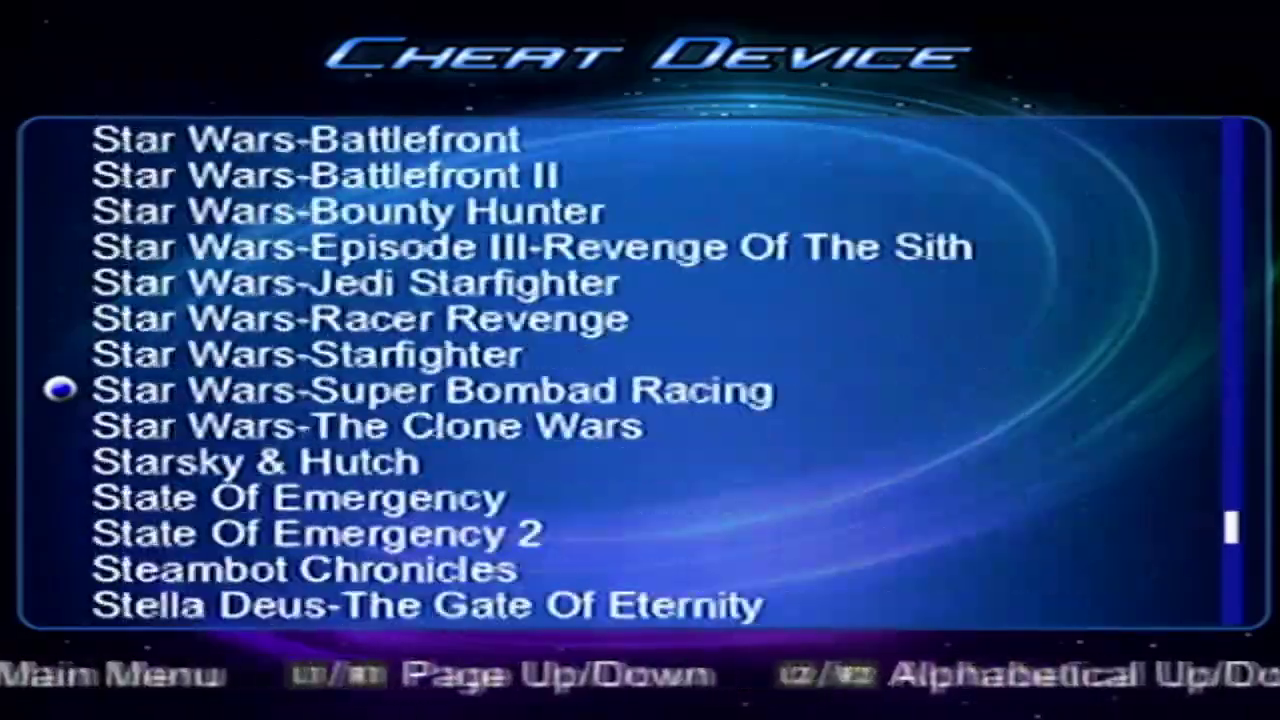
Browse the game list beyond the Star Wars titles and back up through the R and M games to Midway Arcade Treasures
{"action": "key", "text": "Down"}
{"action": "key", "text": "Down"}
{"action": "key", "text": "Down"}
{"action": "key", "text": "Down"}
{"action": "key", "text": "Down"}
{"action": "key", "text": "Down"}
{"action": "key", "text": "Down"}
{"action": "key", "text": "Down"}
{"action": "key", "text": "Down"}
{"action": "key", "text": "Down"}
{"action": "key", "text": "Down"}
{"action": "key", "text": "Down"}
{"action": "key", "text": "Down"}
{"action": "key", "text": "Down"}
{"action": "key", "text": "Down"}
{"action": "key", "text": "Down"}
{"action": "key", "text": "Down"}
{"action": "key", "text": "Down"}
{"action": "key", "text": "Down"}
{"action": "key", "text": "Down"}
{"action": "key", "text": "Up"}
{"action": "key", "text": "Up"}
{"action": "key", "text": "Up"}
{"action": "key", "text": "Up"}
{"action": "key", "text": "Up"}
{"action": "key", "text": "Up"}
{"action": "key", "text": "Up"}
{"action": "key", "text": "Up"}
{"action": "key", "text": "Up"}
{"action": "key", "text": "Up"}
{"action": "key", "text": "Up"}
{"action": "key", "text": "Up"}
{"action": "key", "text": "Up"}
{"action": "key", "text": "Up"}
{"action": "key", "text": "Up"}
{"action": "key", "text": "Up"}
{"action": "key", "text": "Up"}
{"action": "key", "text": "Up"}
{"action": "key", "text": "Up"}
{"action": "key", "text": "Up"}
{"action": "key", "text": "Up"}
{"action": "key", "text": "Up"}
{"action": "key", "text": "Up"}
{"action": "key", "text": "Up"}
{"action": "key", "text": "Up"}
{"action": "key", "text": "Up"}
{"action": "key", "text": "Up"}
{"action": "key", "text": "Up"}
{"action": "key", "text": "Up"}
{"action": "key", "text": "Up"}
{"action": "key", "text": "Up"}
{"action": "key", "text": "Up"}
{"action": "key", "text": "Up"}
{"action": "key", "text": "Up"}
{"action": "key", "text": "Up"}
{"action": "key", "text": "Up"}
{"action": "key", "text": "Up"}
{"action": "key", "text": "Up"}
{"action": "key", "text": "Up"}
{"action": "key", "text": "Up"}
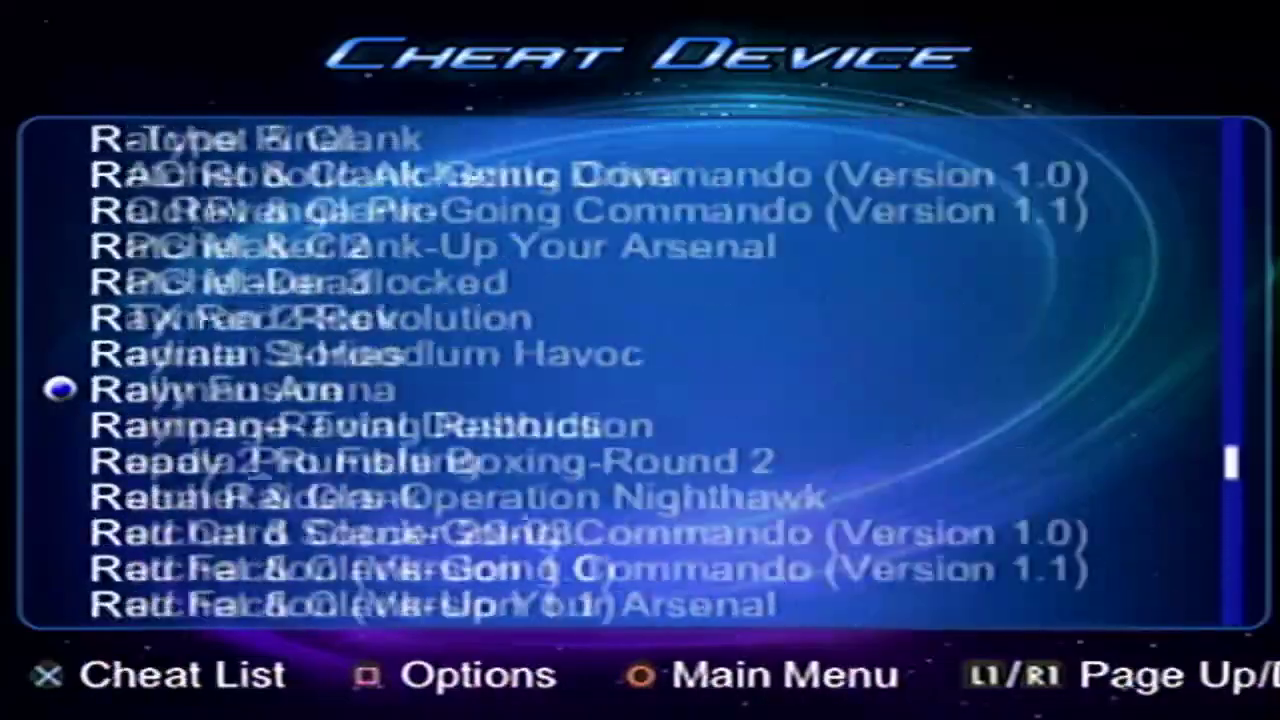
{"action": "key", "text": "Up"}
{"action": "key", "text": "Up"}
{"action": "key", "text": "Up"}
{"action": "key", "text": "Up"}
{"action": "key", "text": "Up"}
{"action": "key", "text": "Up"}
{"action": "key", "text": "Up"}
{"action": "key", "text": "Up"}
{"action": "key", "text": "Up"}
{"action": "key", "text": "Up"}
{"action": "key", "text": "Up"}
{"action": "key", "text": "Up"}
{"action": "key", "text": "Up"}
{"action": "key", "text": "Up"}
{"action": "key", "text": "Up"}
{"action": "key", "text": "Up"}
{"action": "key", "text": "Up"}
{"action": "key", "text": "Up"}
{"action": "key", "text": "Up"}
{"action": "key", "text": "Up"}
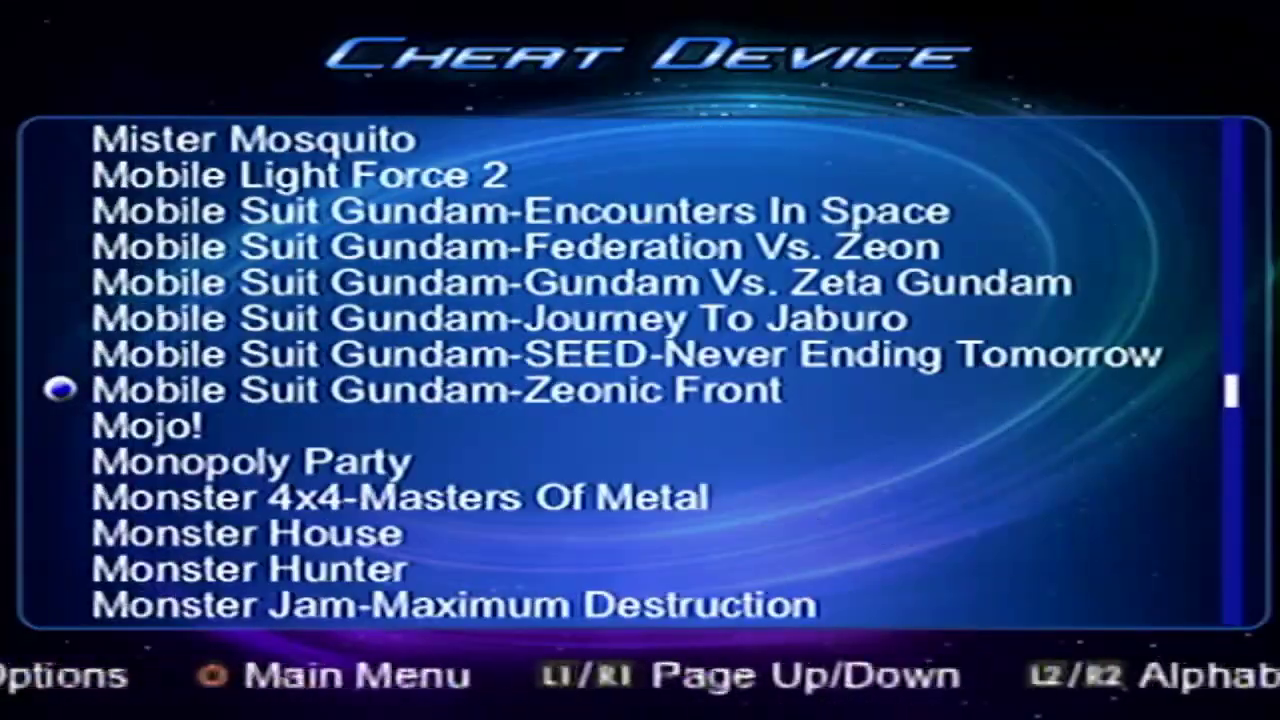
{"action": "key", "text": "Up"}
{"action": "key", "text": "Up"}
{"action": "key", "text": "Up"}
{"action": "key", "text": "Up"}
{"action": "key", "text": "Up"}
{"action": "key", "text": "Up"}
{"action": "key", "text": "Up"}
{"action": "key", "text": "Up"}
{"action": "key", "text": "Up"}
{"action": "key", "text": "Up"}
{"action": "key", "text": "Up"}
{"action": "key", "text": "Up"}
{"action": "key", "text": "Up"}
{"action": "key", "text": "Up"}
{"action": "key", "text": "Up"}
{"action": "key", "text": "Up"}
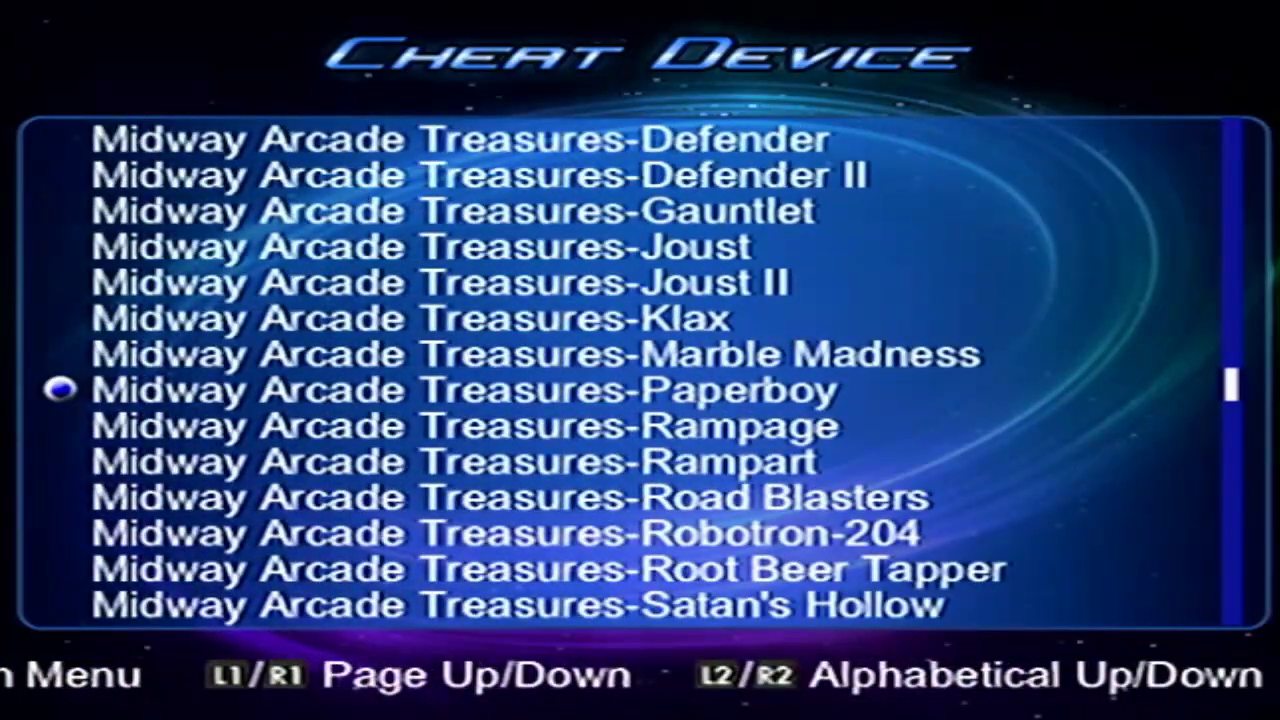
Find Mortal Kombat-Shaolin Monks in the game list and open its cheat list
{"action": "key", "text": "Down"}
{"action": "key", "text": "Down"}
{"action": "key", "text": "Down"}
{"action": "key", "text": "Down"}
{"action": "key", "text": "Down"}
{"action": "key", "text": "Down"}
{"action": "key", "text": "Down"}
{"action": "key", "text": "Down"}
{"action": "key", "text": "Down"}
{"action": "key", "text": "Down"}
{"action": "key", "text": "Down"}
{"action": "key", "text": "Down"}
{"action": "key", "text": "Down"}
{"action": "key", "text": "Down"}
{"action": "key", "text": "Down"}
{"action": "key", "text": "Down"}
{"action": "key", "text": "Down"}
{"action": "key", "text": "Down"}
{"action": "key", "text": "Down"}
{"action": "key", "text": "Down"}
{"action": "key", "text": "Down"}
{"action": "key", "text": "Down"}
{"action": "key", "text": "Down"}
{"action": "key", "text": "Down"}
{"action": "key", "text": "Down"}
{"action": "key", "text": "Down"}
{"action": "key", "text": "Down"}
{"action": "key", "text": "Down"}
{"action": "key", "text": "Down"}
{"action": "key", "text": "Down"}
{"action": "key", "text": "Down"}
{"action": "key", "text": "Down"}
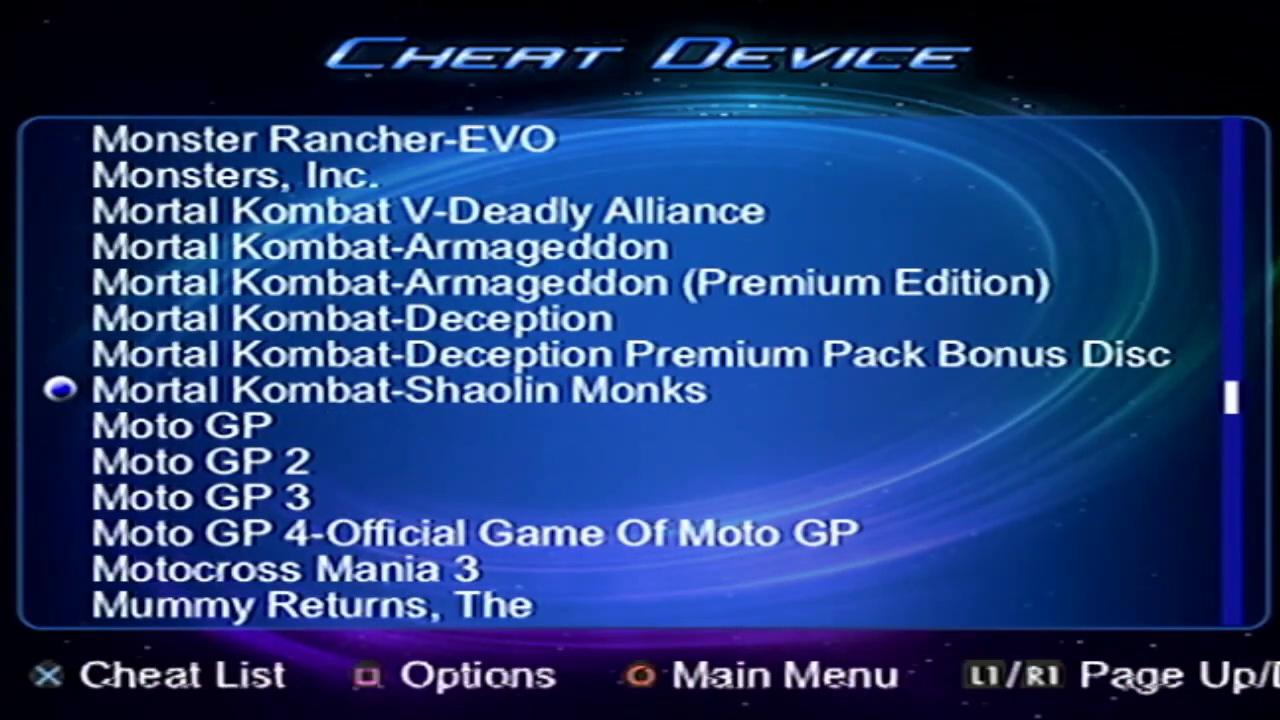
{"action": "key", "text": "Return"}
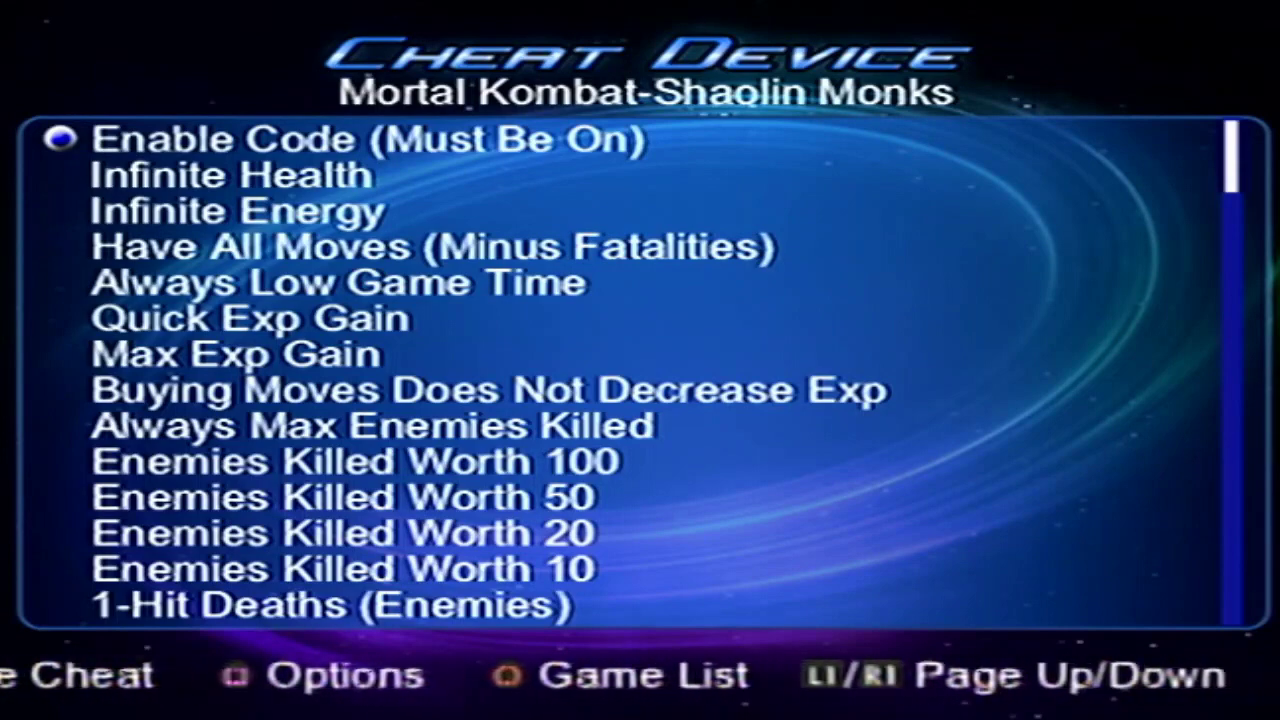
Examine the Mortal Kombat-Shaolin Monks cheats, from Enable Code through the Kontent Codes and character unlock sections
{"action": "key", "text": "Down"}
{"action": "key", "text": "Down"}
{"action": "key", "text": "Down"}
{"action": "key", "text": "Down"}
{"action": "key", "text": "Down"}
{"action": "key", "text": "Down"}
{"action": "key", "text": "Down"}
{"action": "key", "text": "Down"}
{"action": "key", "text": "Down"}
{"action": "key", "text": "Down"}
{"action": "key", "text": "Down"}
{"action": "key", "text": "Down"}
{"action": "key", "text": "Down"}
{"action": "key", "text": "Down"}
{"action": "key", "text": "Down"}
{"action": "key", "text": "Down"}
{"action": "key", "text": "Down"}
{"action": "key", "text": "Down"}
{"action": "key", "text": "Down"}
{"action": "key", "text": "Down"}
{"action": "key", "text": "Up"}
{"action": "key", "text": "Up"}
{"action": "key", "text": "Up"}
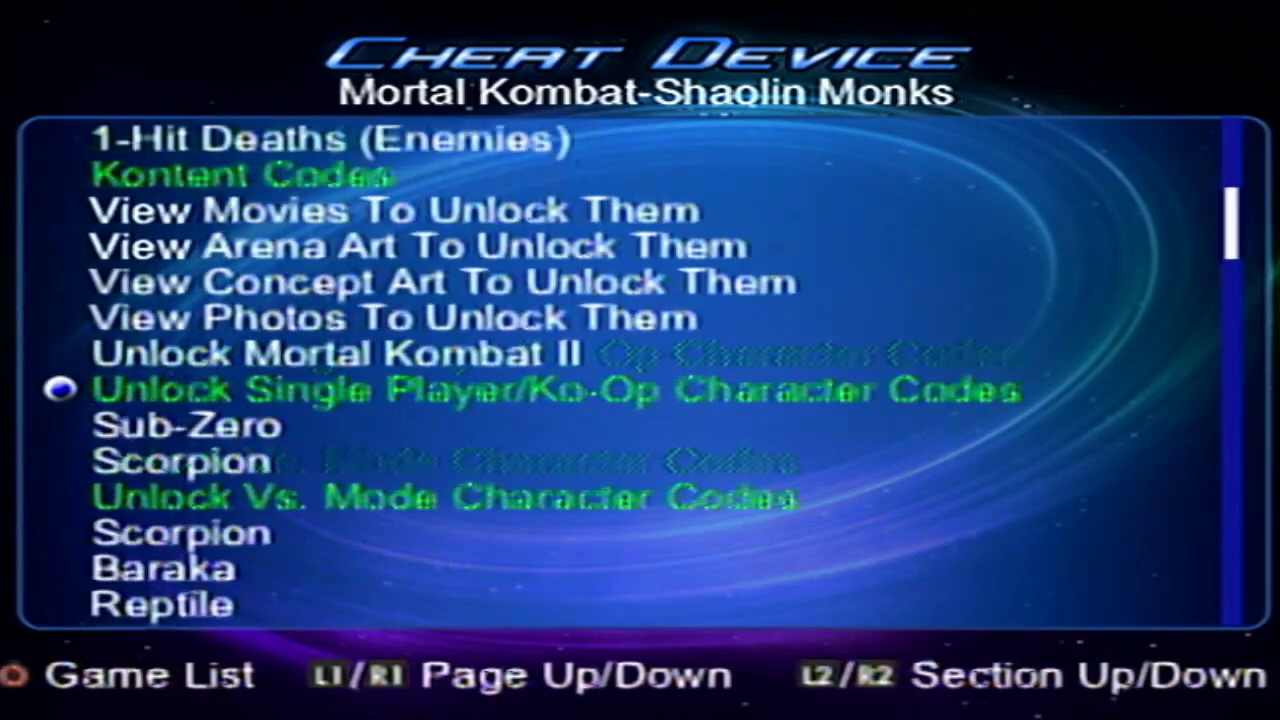
Return to the start of the Mortal Kombat-Shaolin Monks cheat list and examine the entries from Enable Code to Always Low Game Time
{"action": "key", "text": "Page_Up"}
{"action": "key", "text": "Page_Up"}
{"action": "key", "text": "Down"}
{"action": "key", "text": "Down"}
{"action": "key", "text": "Down"}
{"action": "key", "text": "Page_Down"}
{"action": "key", "text": "Down"}
{"action": "key", "text": "Page_Up"}
{"action": "key", "text": "Page_Up"}
{"action": "key", "text": "Down"}
{"action": "key", "text": "Down"}
{"action": "key", "text": "Down"}
{"action": "key", "text": "Up"}
{"action": "key", "text": "Up"}
{"action": "key", "text": "Down"}
{"action": "key", "text": "Up"}
{"action": "key", "text": "Down"}
{"action": "key", "text": "Down"}
{"action": "key", "text": "Down"}
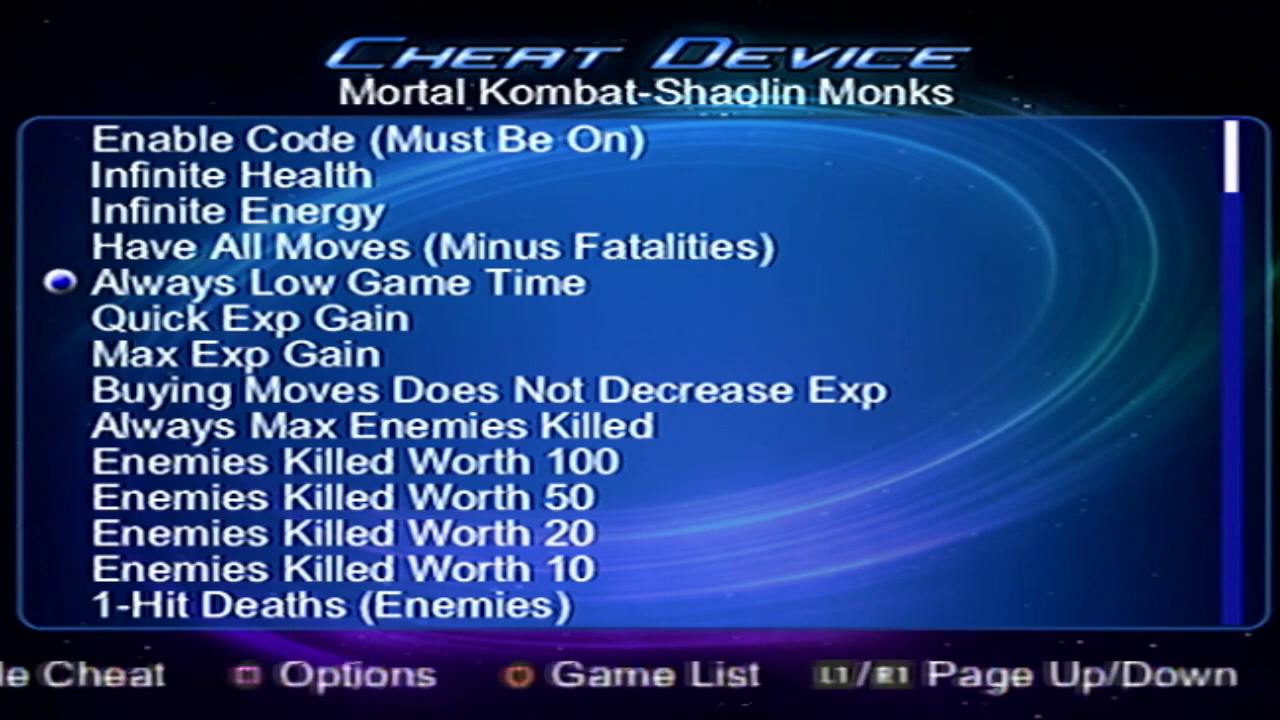